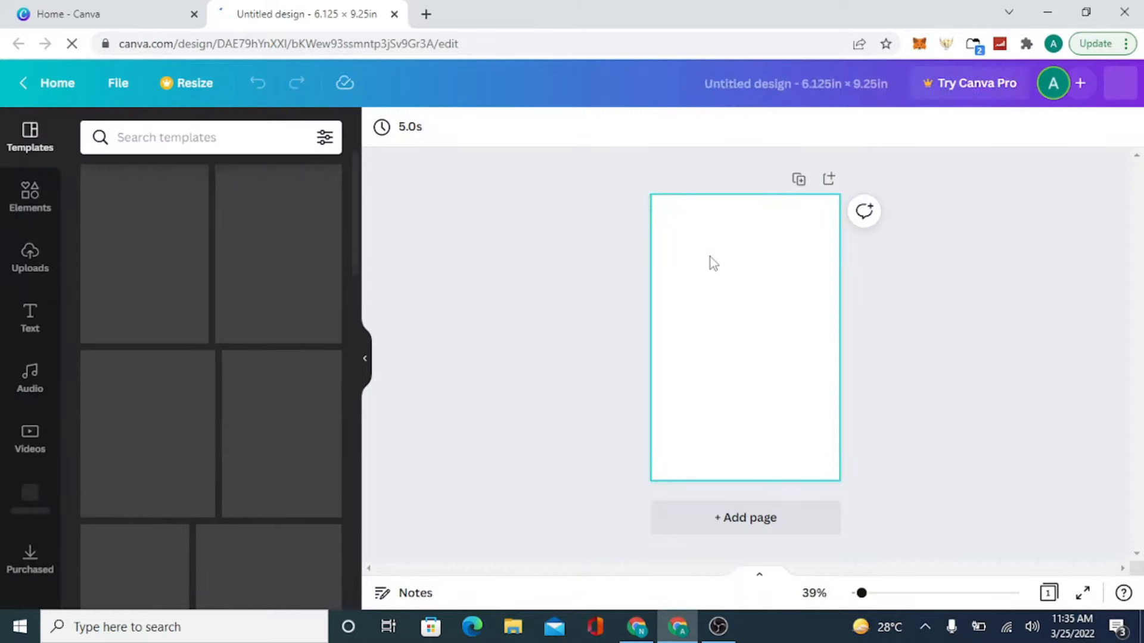
- Show the margins on the blank 6.125 × 9.25 in page
left_click(118, 84)
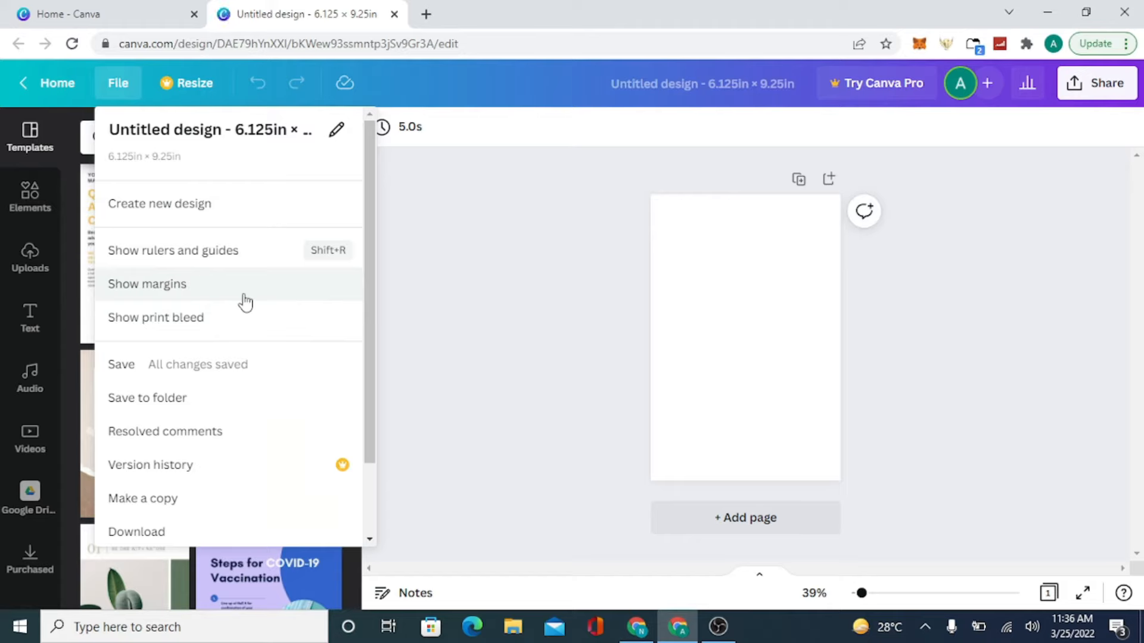
left_click(245, 301)
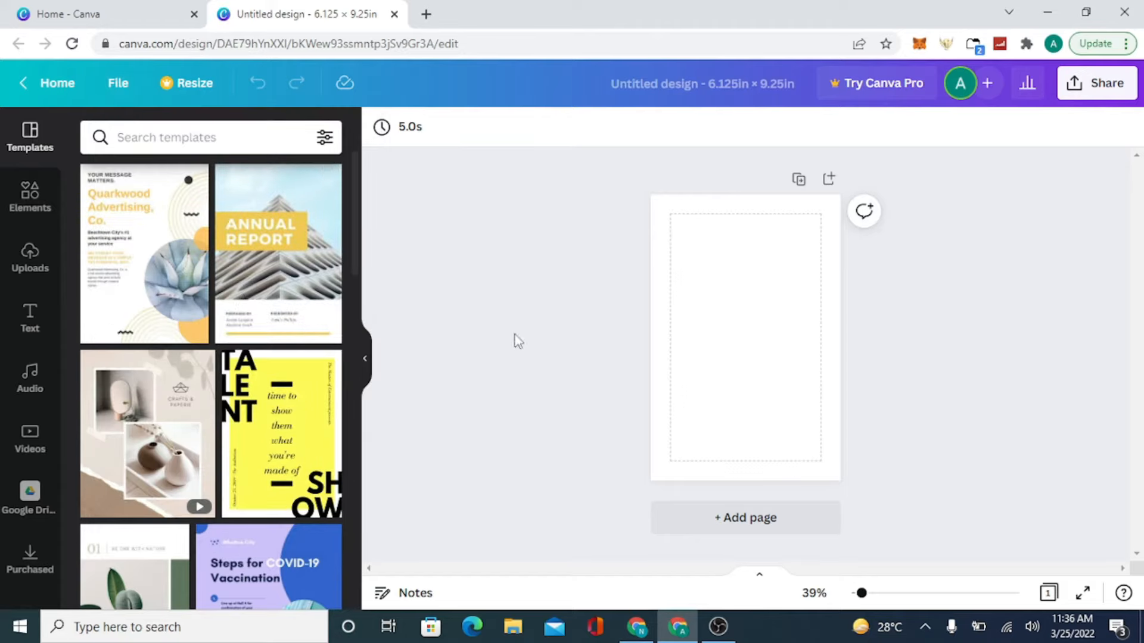
left_click(118, 85)
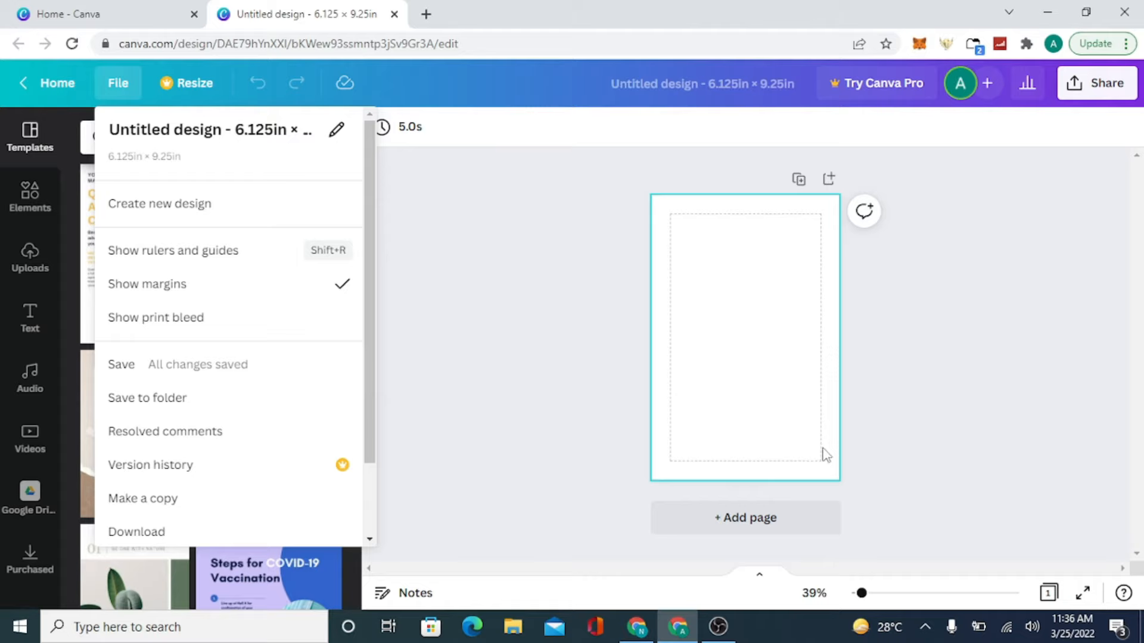
left_click(512, 370)
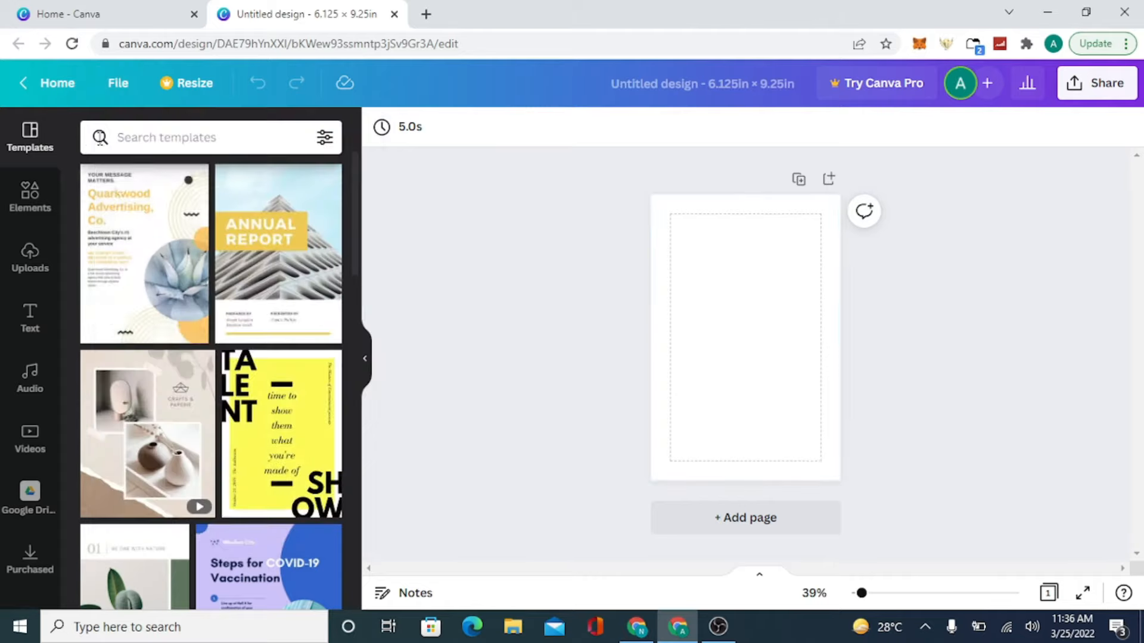
- Search the templates for Planners and apply the beige weekly planner from the Work Schedule Planner group to the page
left_click(128, 139)
left_click(179, 215)
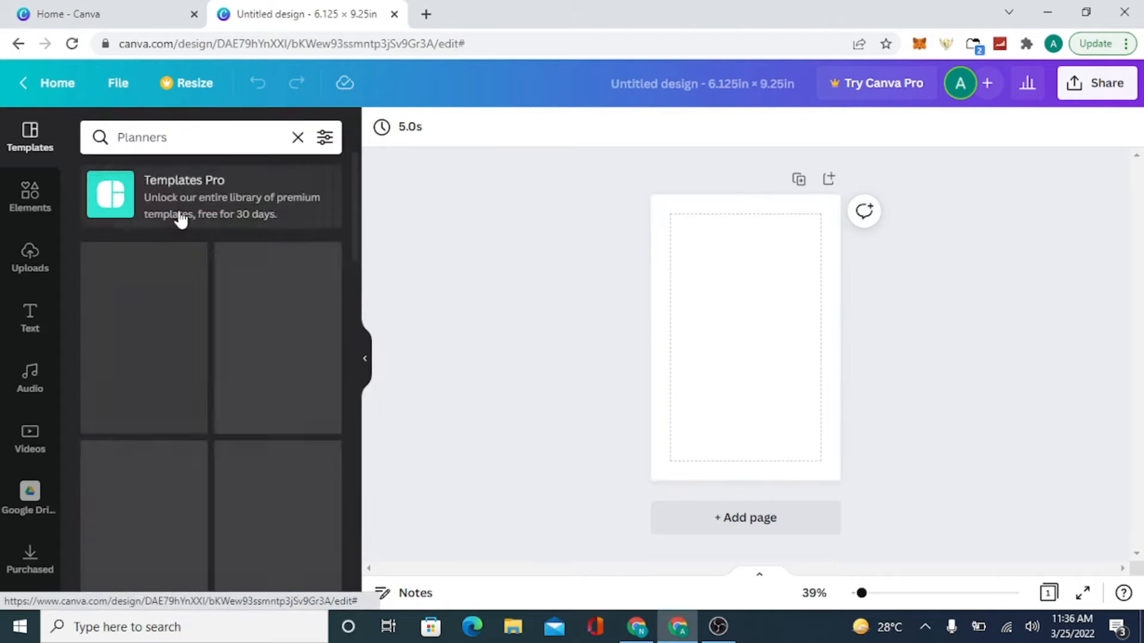
left_click_drag(181, 137, 128, 137)
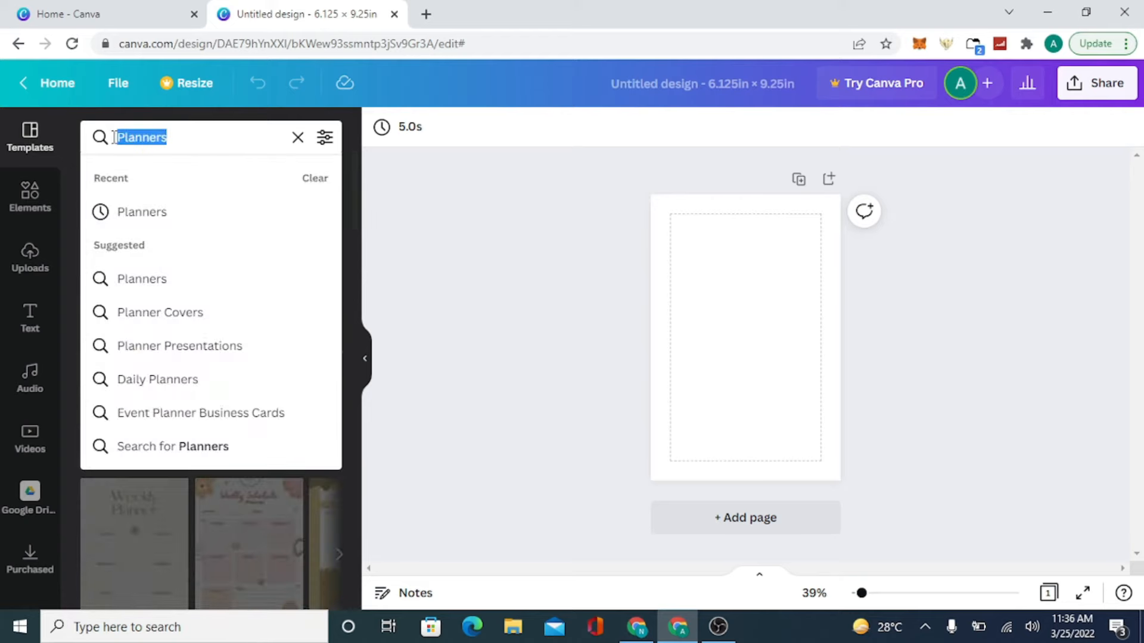
left_click(469, 274)
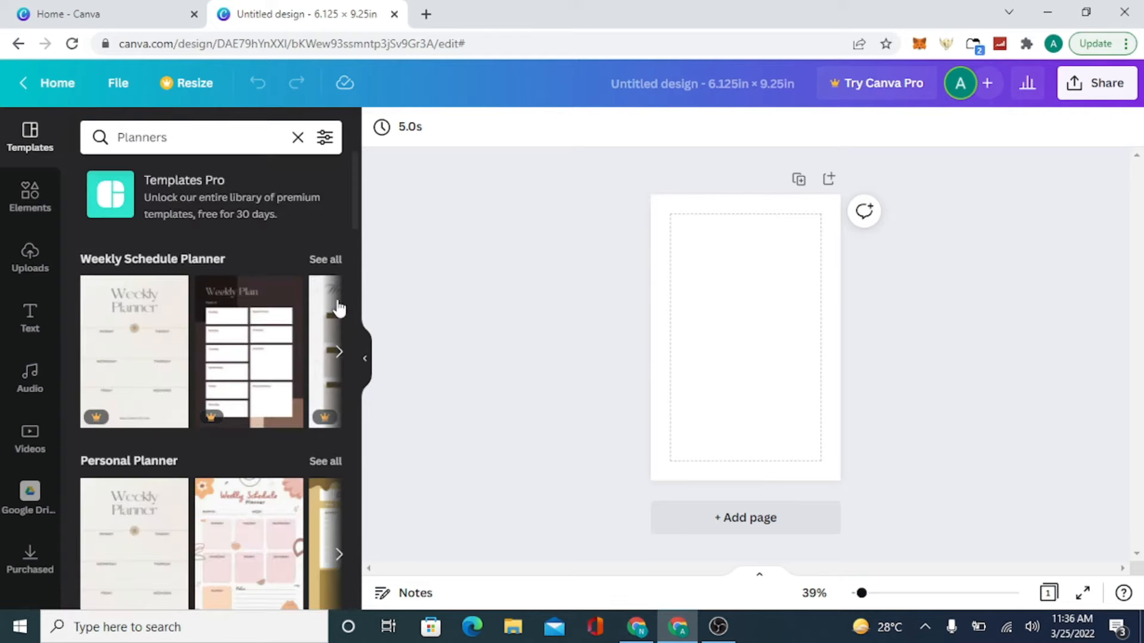
left_click_drag(355, 209, 355, 370)
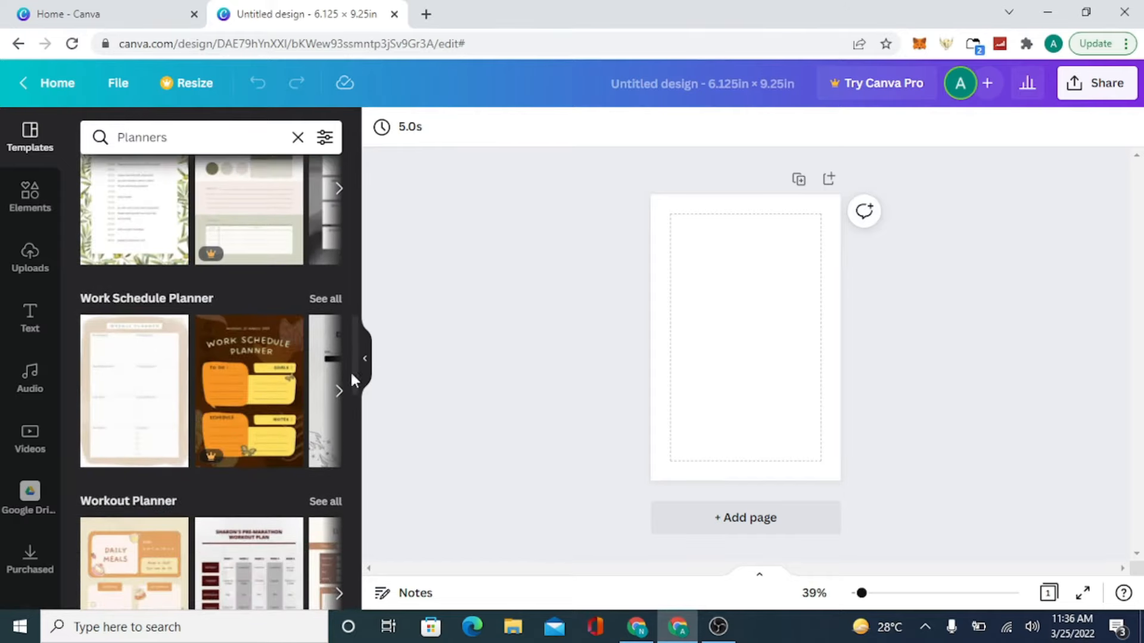
left_click(153, 390)
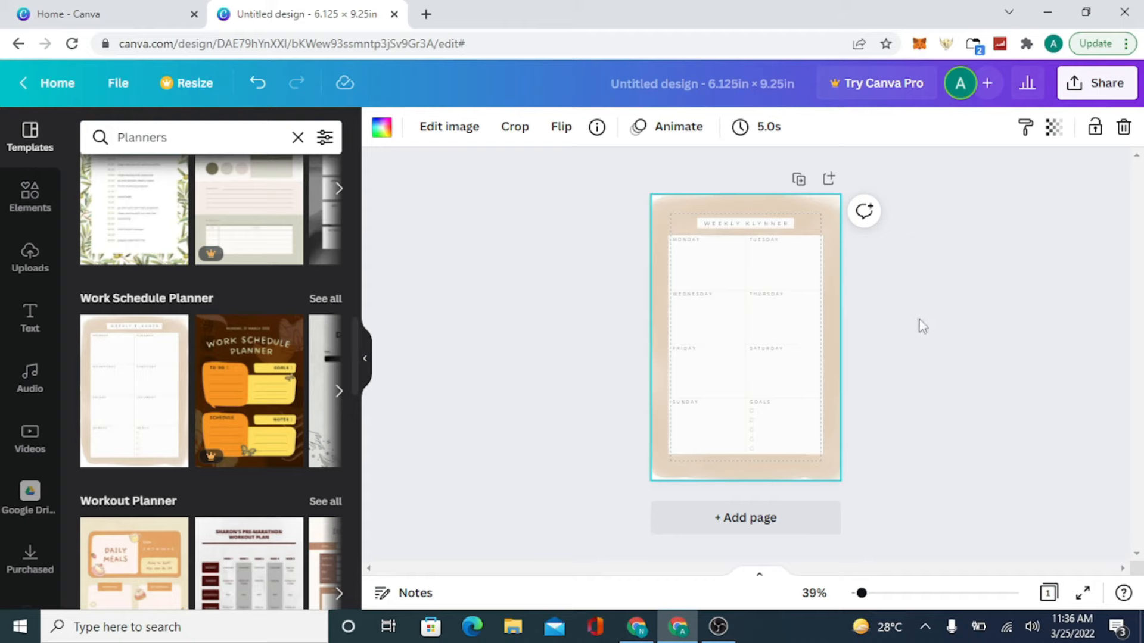
- Check the design's download options with PNG as the file type
left_click(1083, 89)
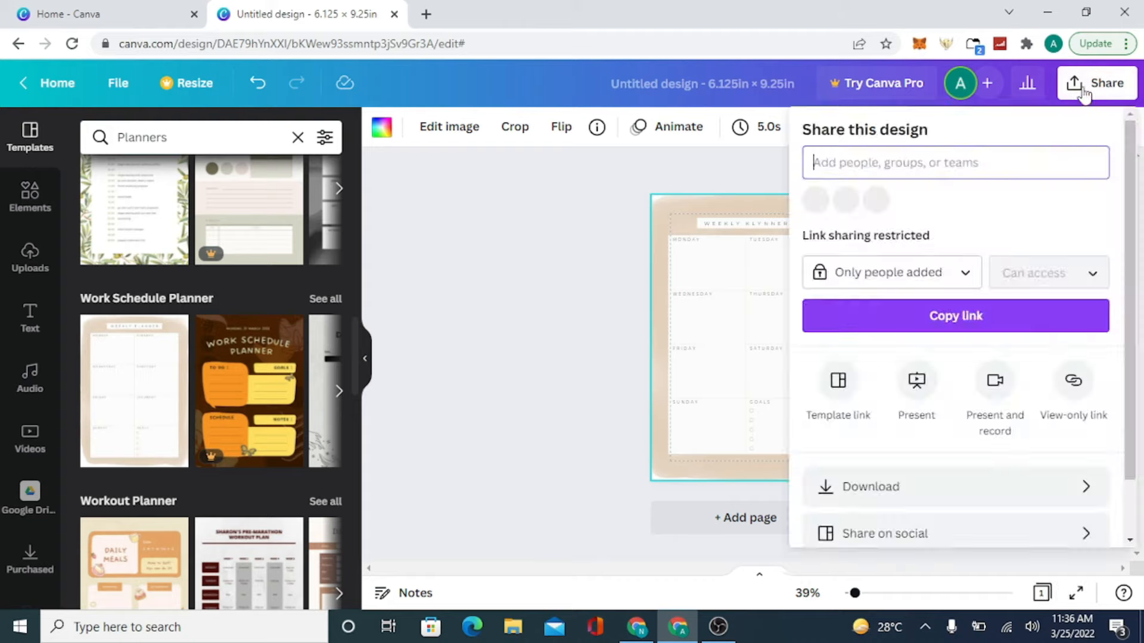
left_click(913, 487)
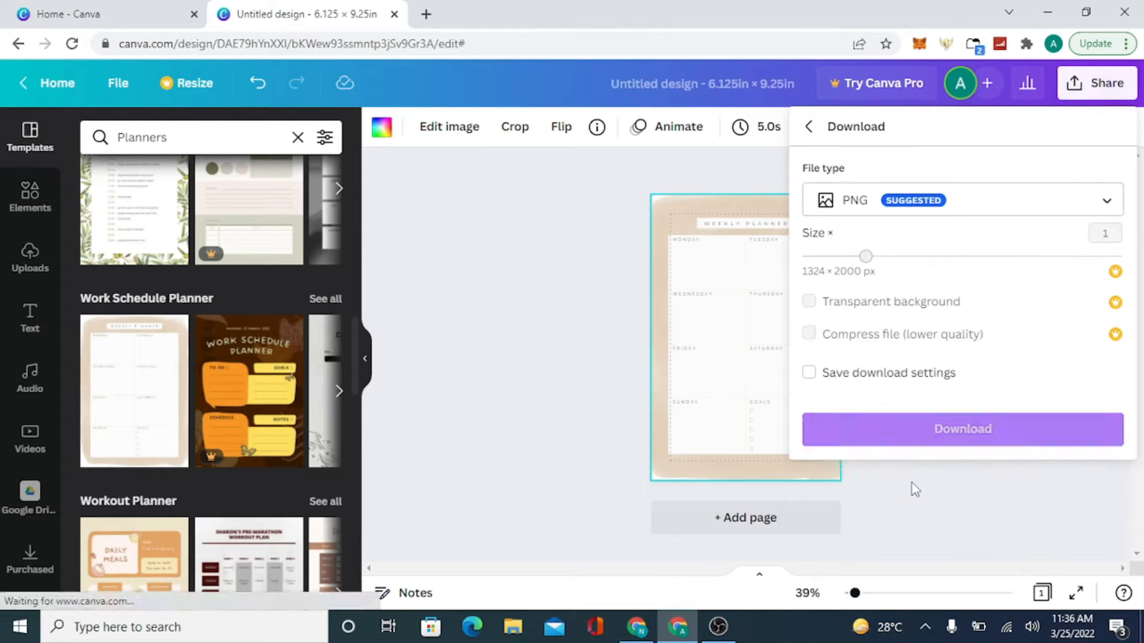
left_click(974, 431)
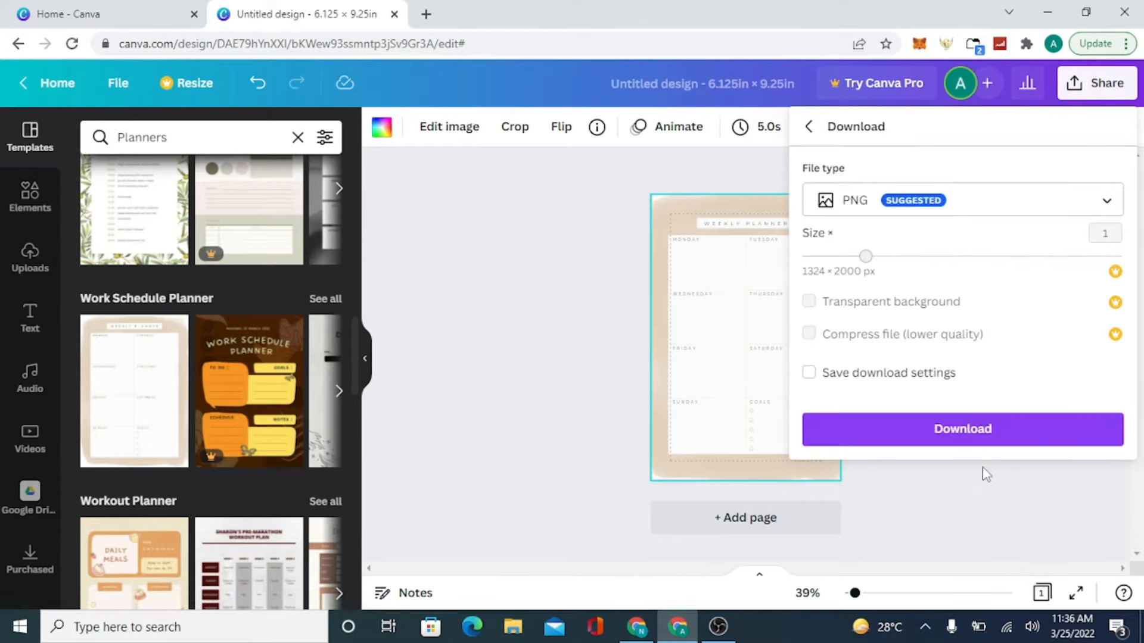
- Duplicate the weekly planner page repeatedly until the design has 25 pages
left_click(799, 179)
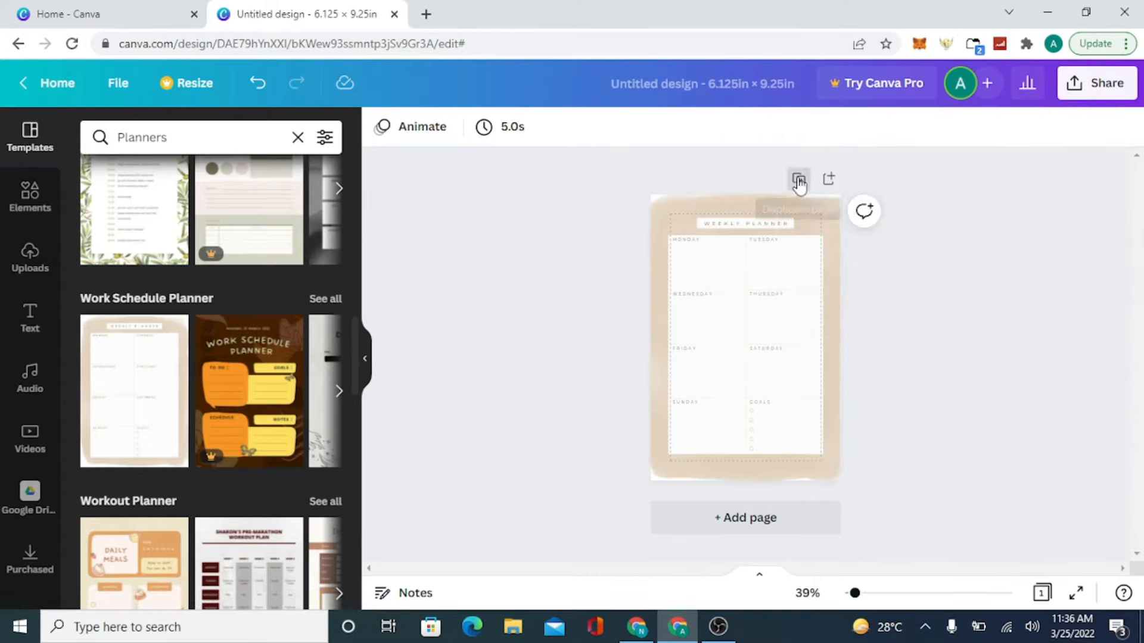
left_click(791, 180)
left_click(791, 180)
left_click(792, 180)
left_click(792, 180)
left_click(791, 180)
left_click(791, 180)
left_click(791, 180)
left_click(791, 180)
left_click(792, 180)
left_click(791, 180)
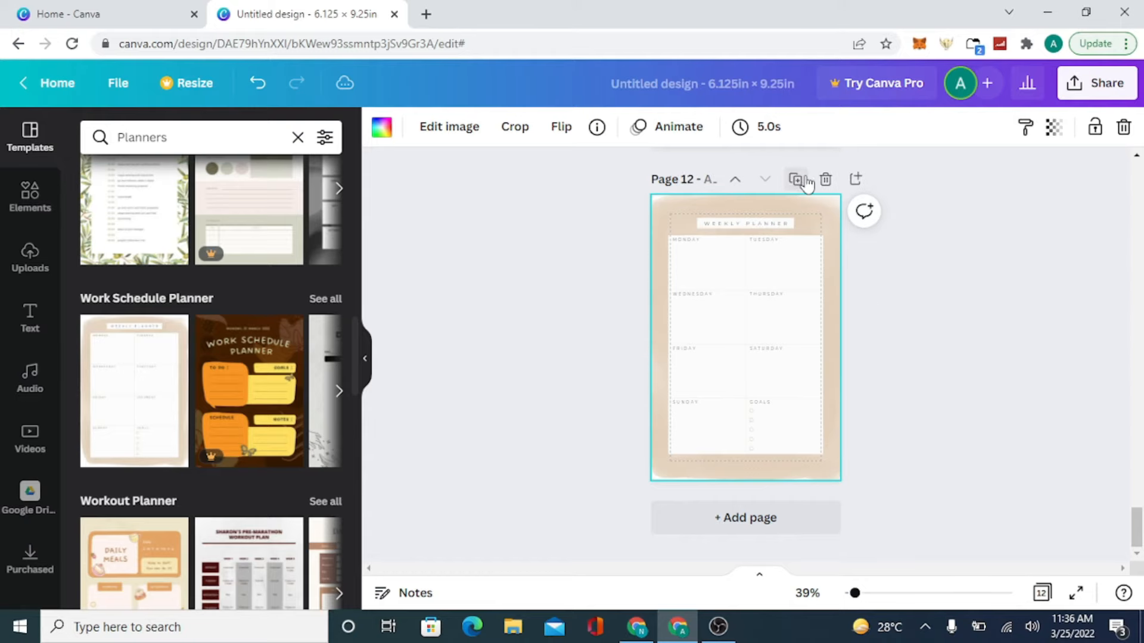
left_click(797, 181)
left_click(798, 185)
left_click(798, 180)
left_click(799, 181)
left_click(797, 181)
left_click(798, 180)
left_click(797, 181)
left_click(798, 181)
left_click(797, 181)
left_click(797, 180)
left_click(797, 181)
left_click(798, 181)
left_click(798, 180)
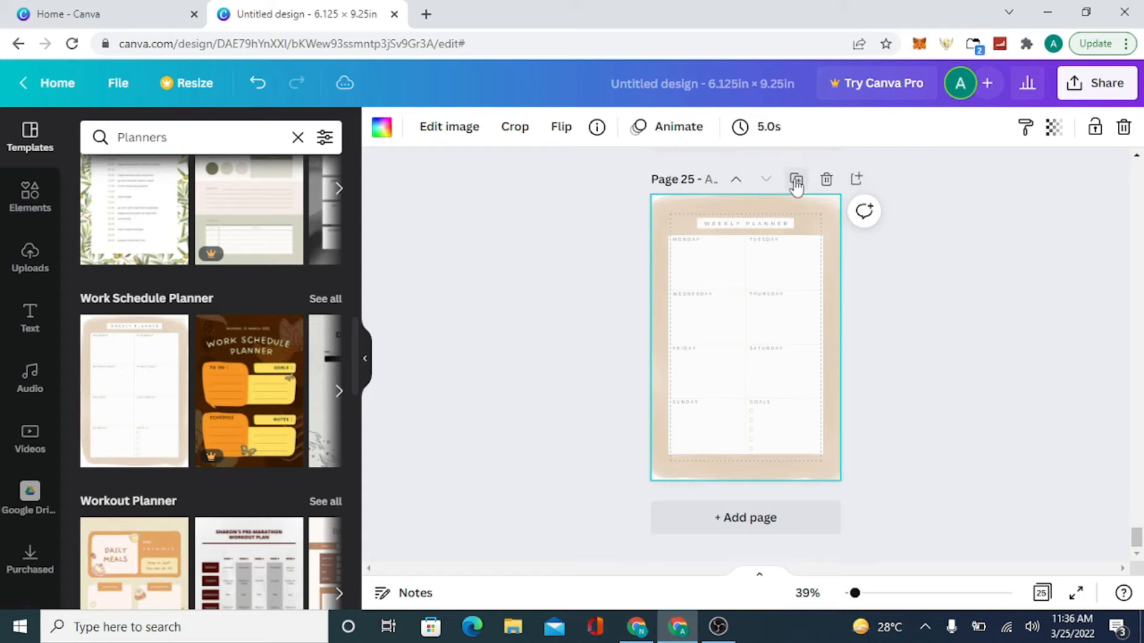
- Delete the last five planner pages so that the design has 20 pages
left_click(825, 180)
left_click(826, 179)
left_click(826, 180)
left_click(826, 180)
left_click(826, 180)
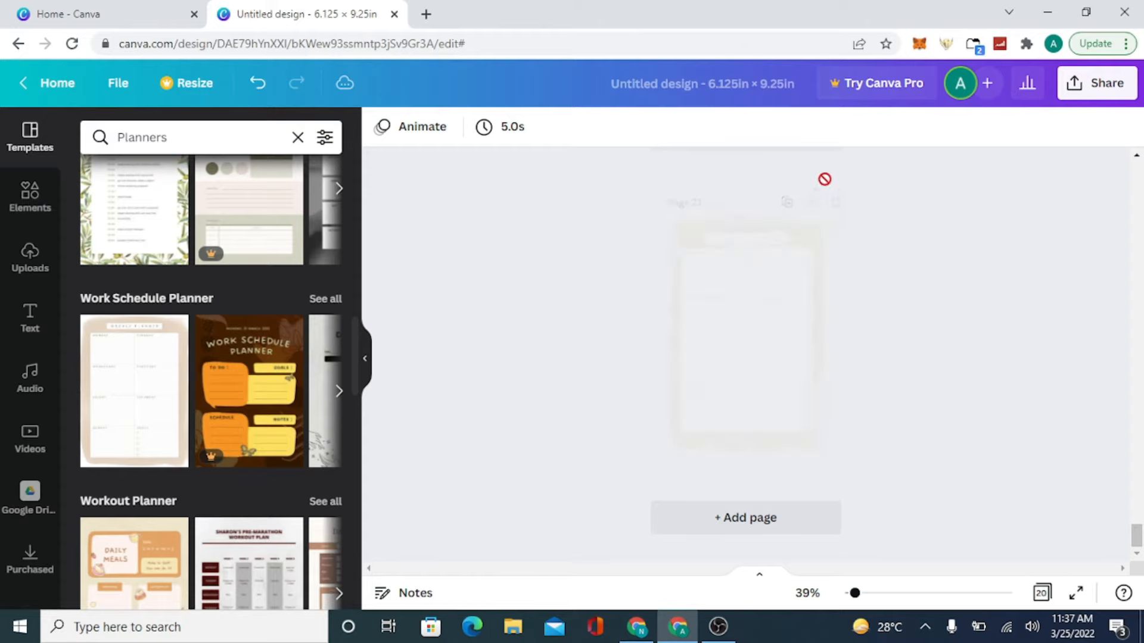
- Add a heading reading "100 page" to the middle of page 20
left_click(31, 316)
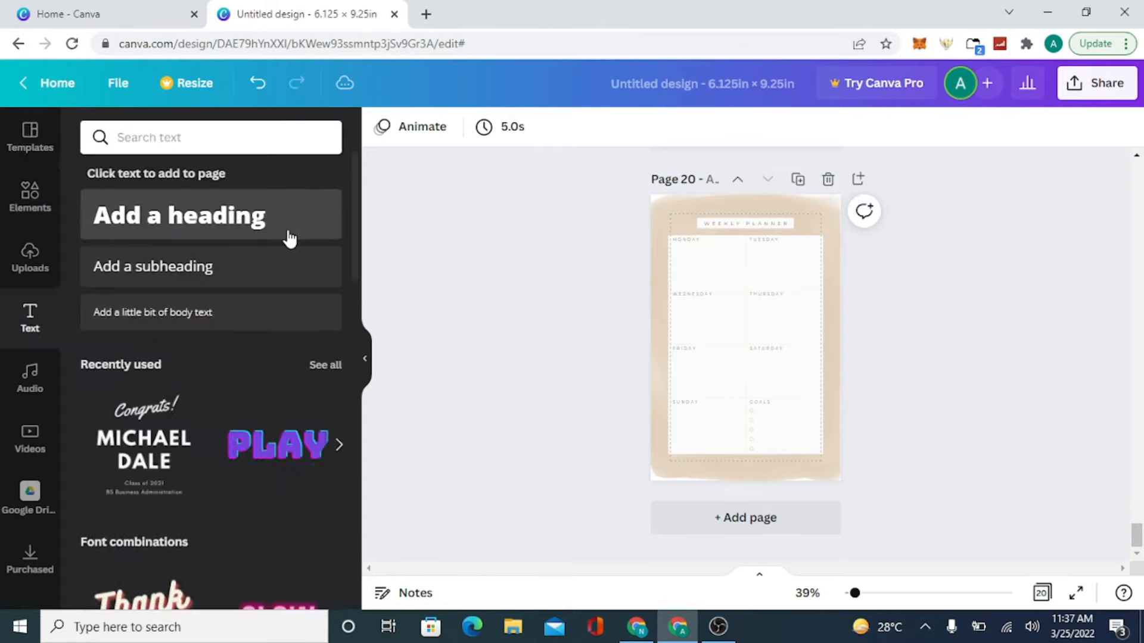
left_click(289, 238)
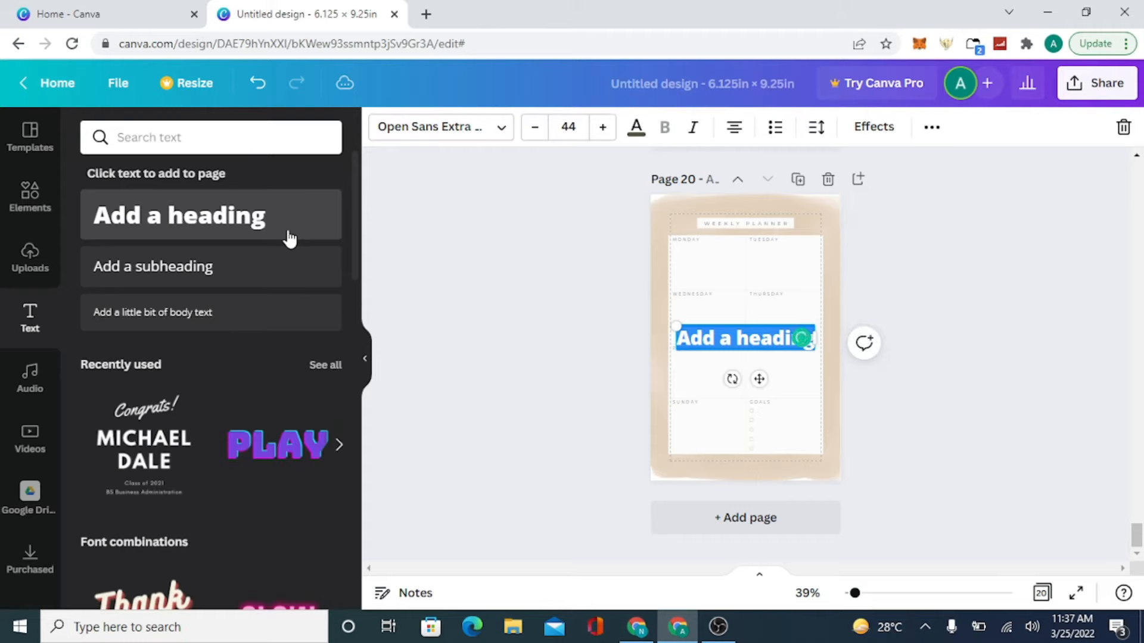
type("10")
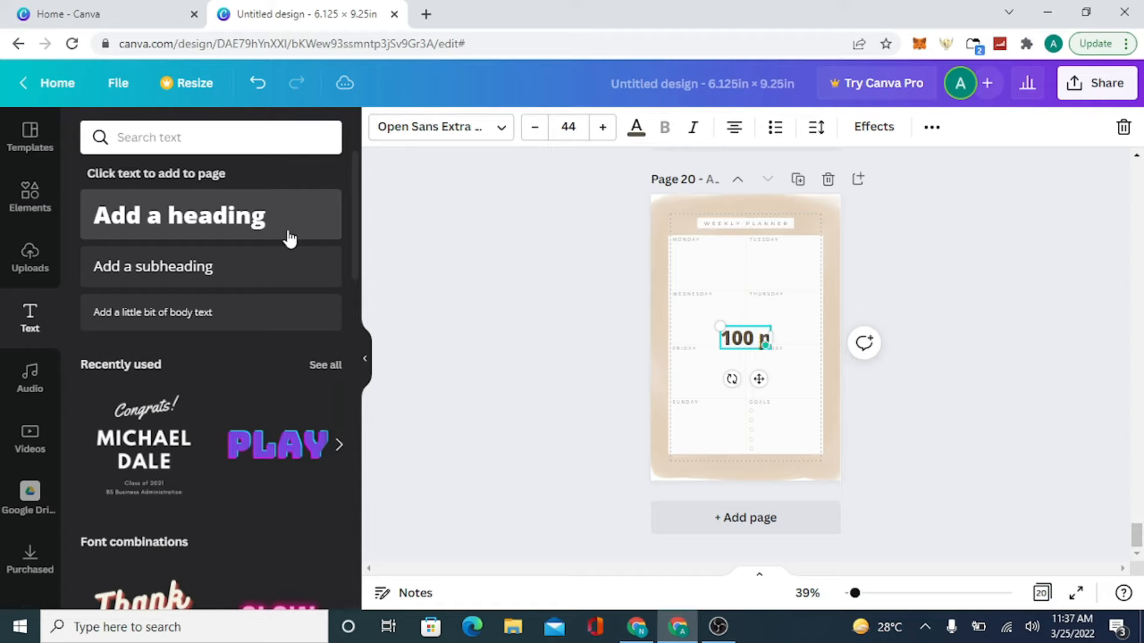
type("0 pages")
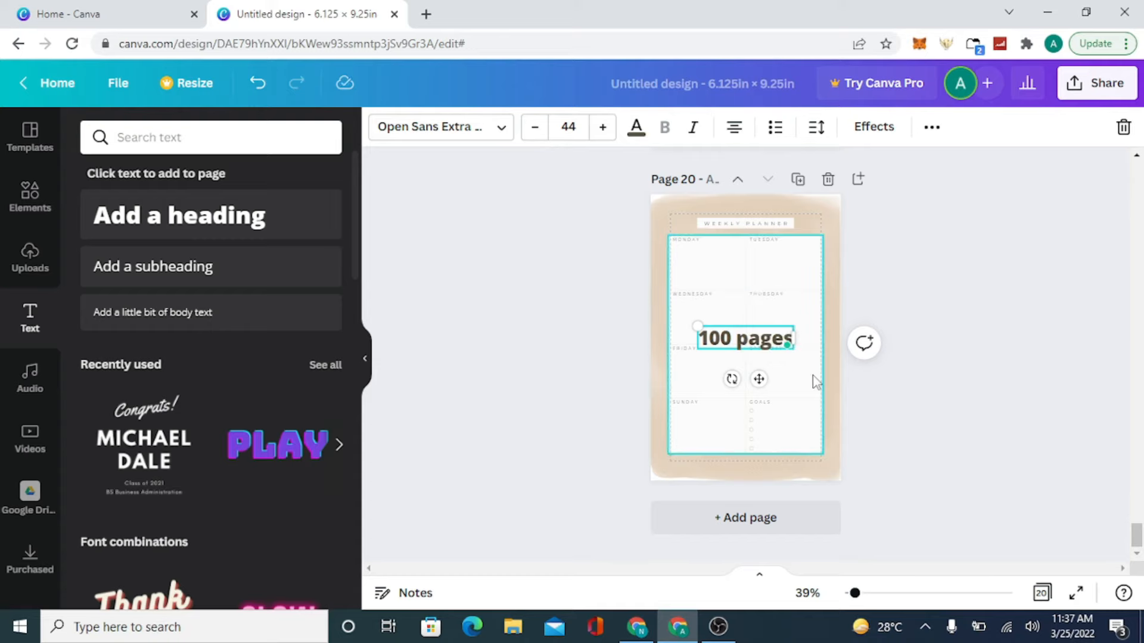
key("BackSpace")
left_click(975, 413)
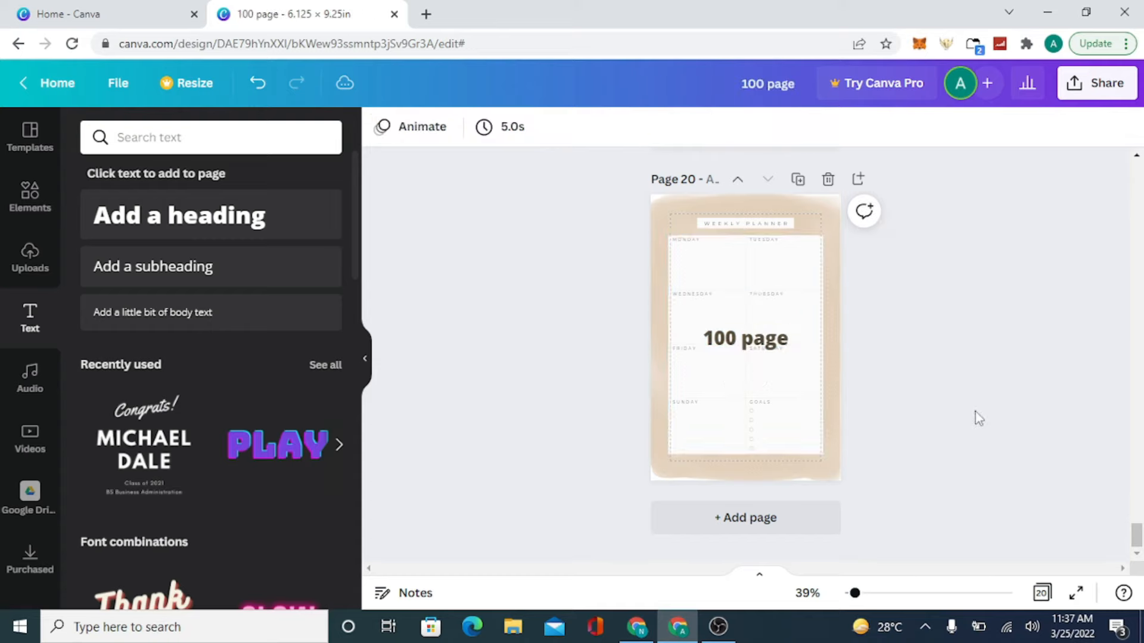
- Change the heading on page 20 to "120 page" and move it off the page
left_click(738, 341)
left_click(737, 333)
key("BackSpace")
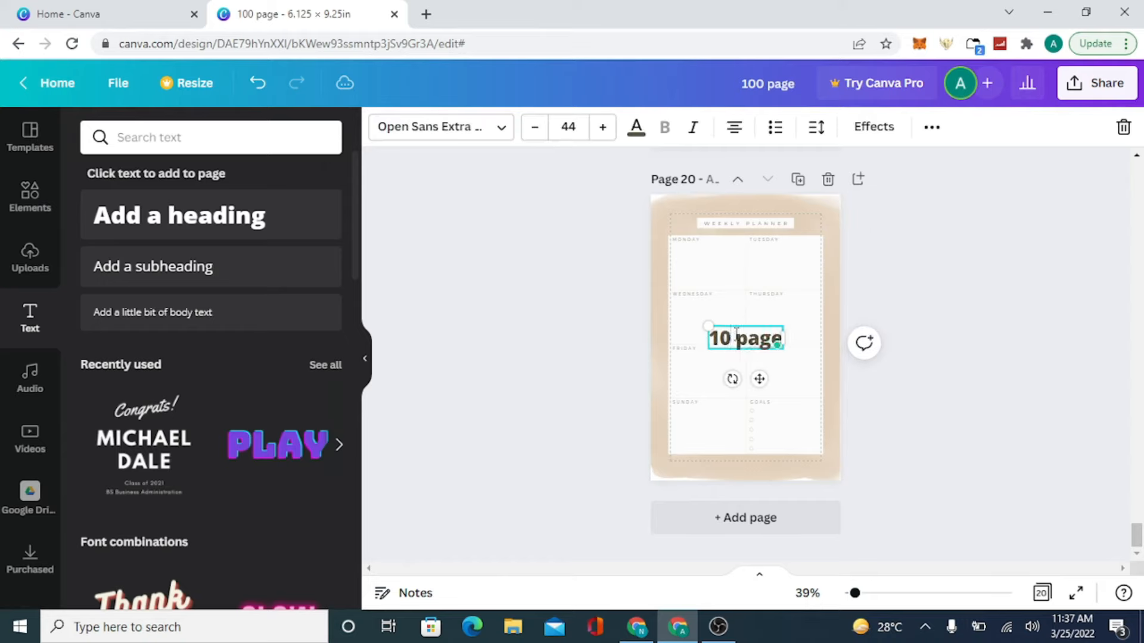
type("20")
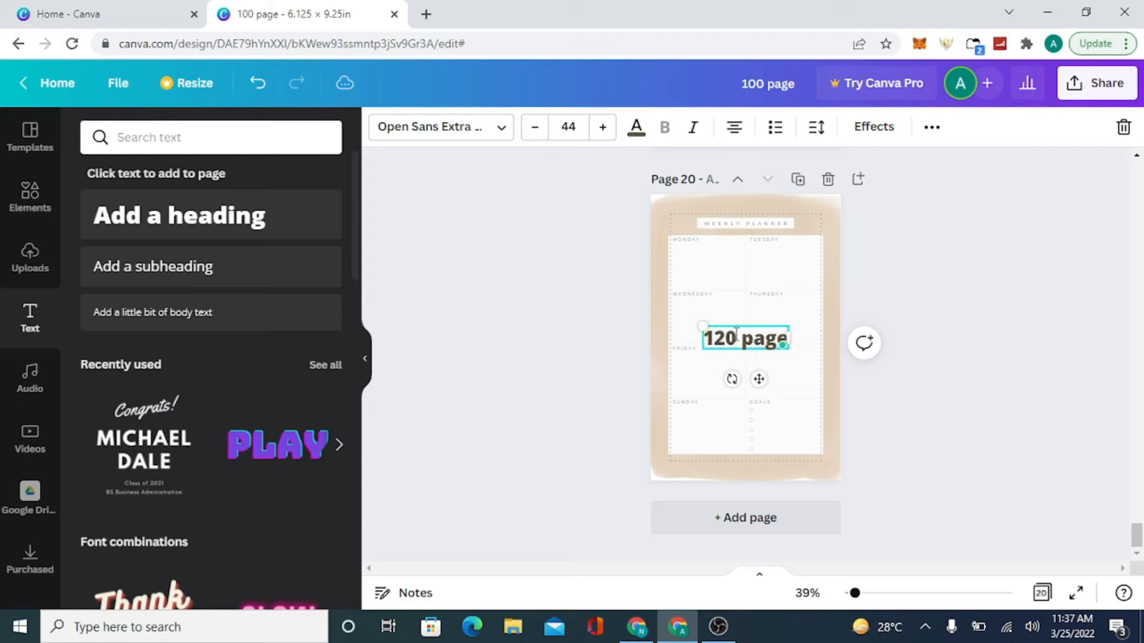
left_click(989, 387)
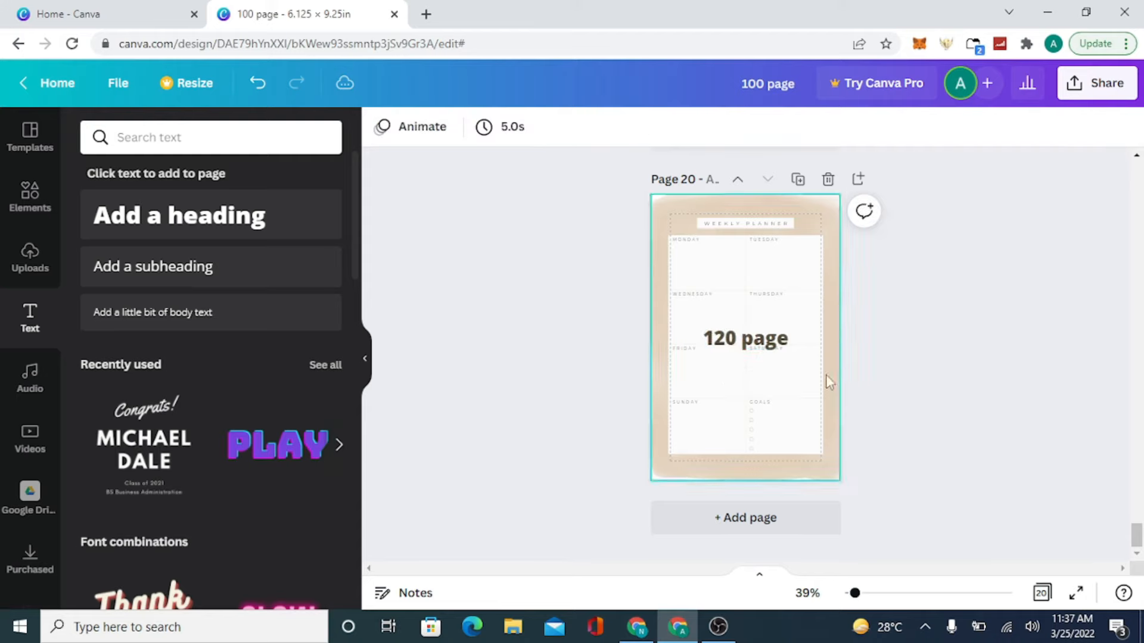
left_click_drag(745, 339, 1114, 289)
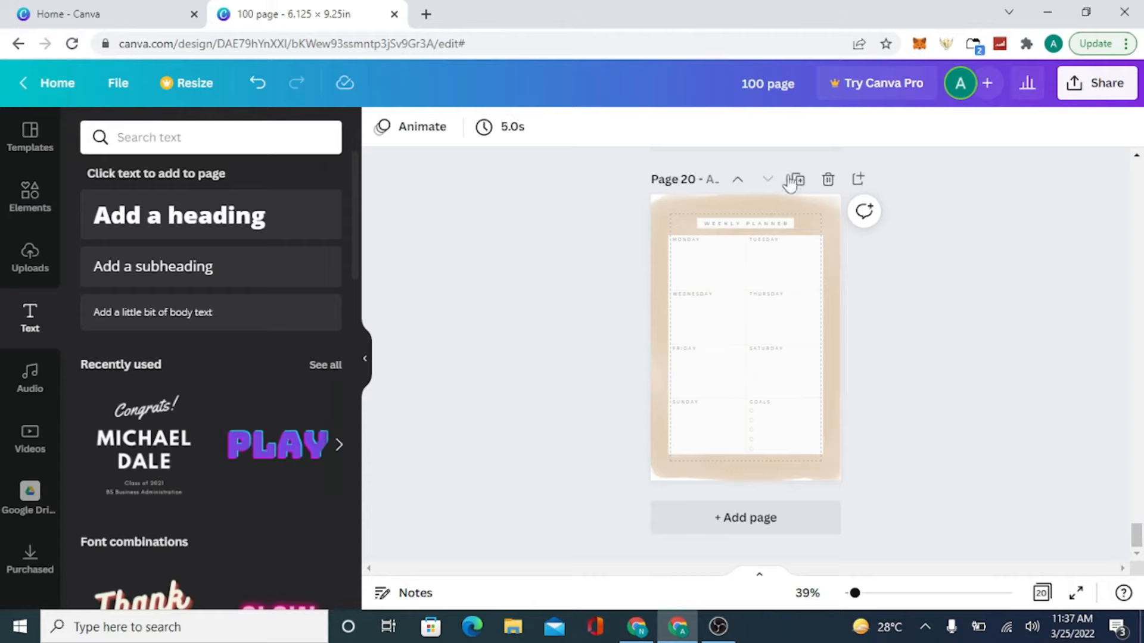
- Download the 20-page planner as a PDF Print file
left_click(1095, 86)
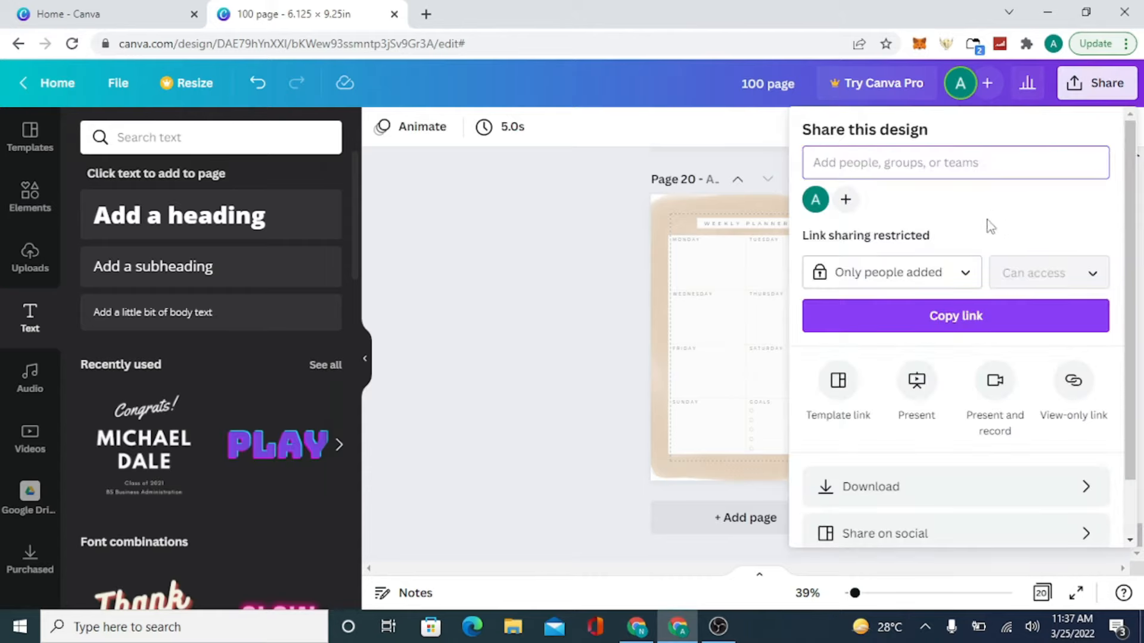
left_click(882, 491)
left_click(939, 203)
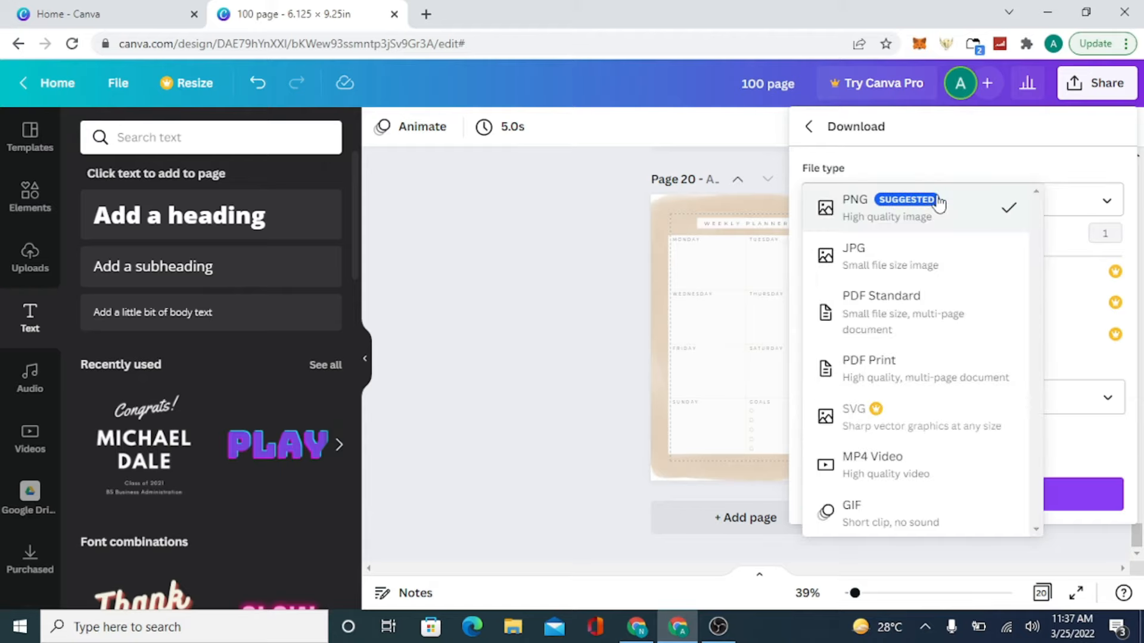
left_click(897, 363)
left_click(939, 404)
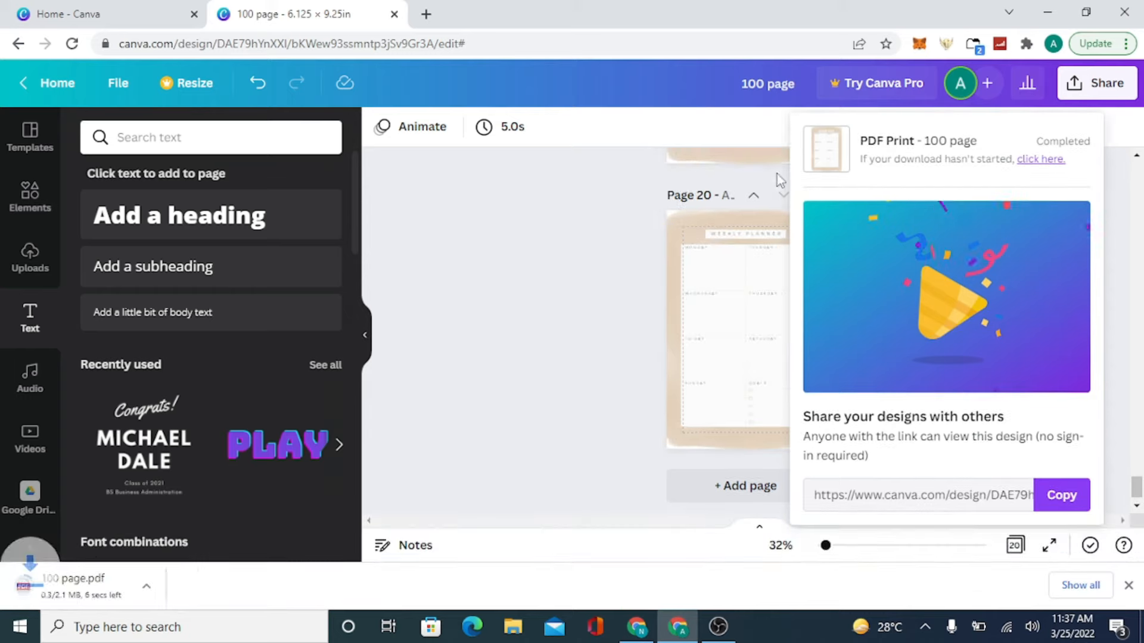
left_click(500, 414)
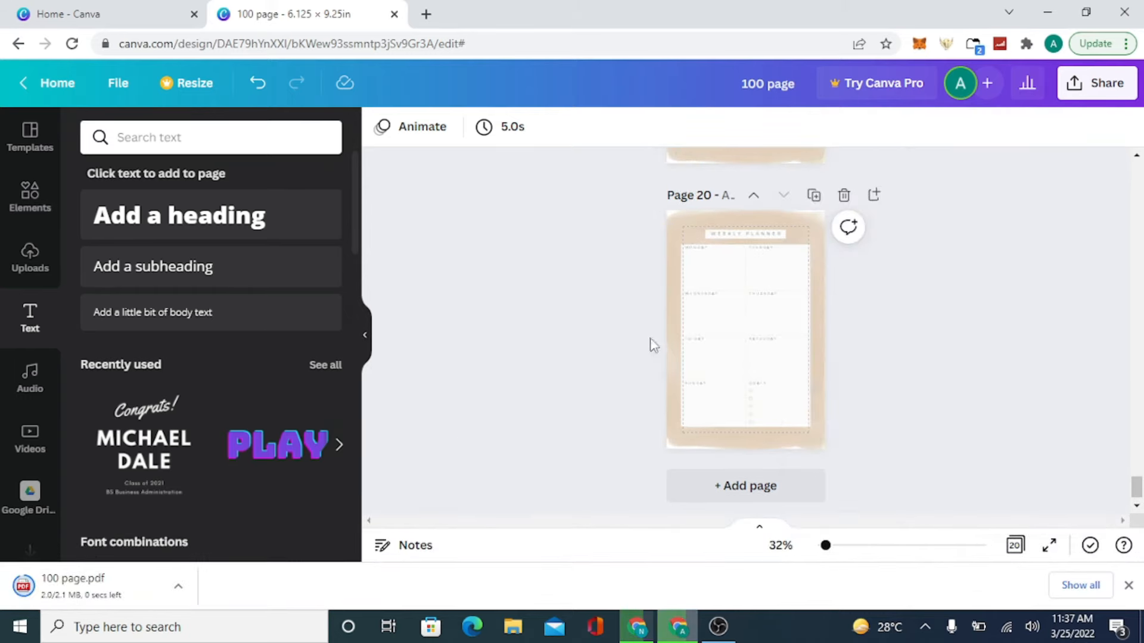
- Duplicate the last weekly planner page repeatedly until the design has 100 pages
left_click(817, 195)
left_click(814, 198)
left_click(813, 197)
left_click(813, 196)
left_click(813, 196)
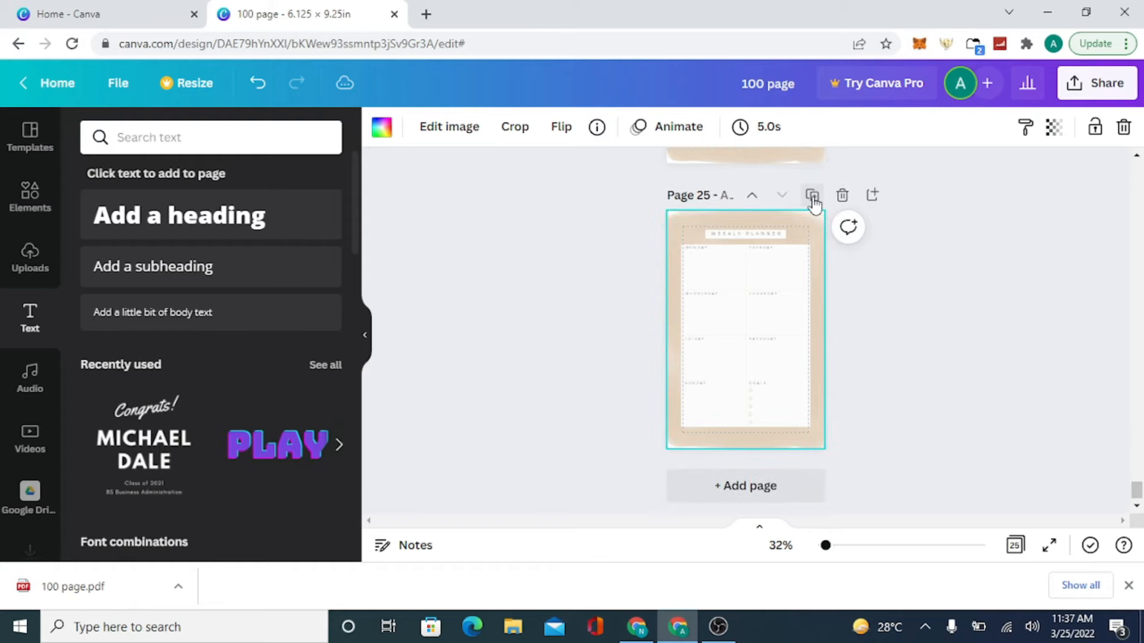
left_click(813, 196)
left_click(812, 197)
left_click(813, 197)
left_click(812, 197)
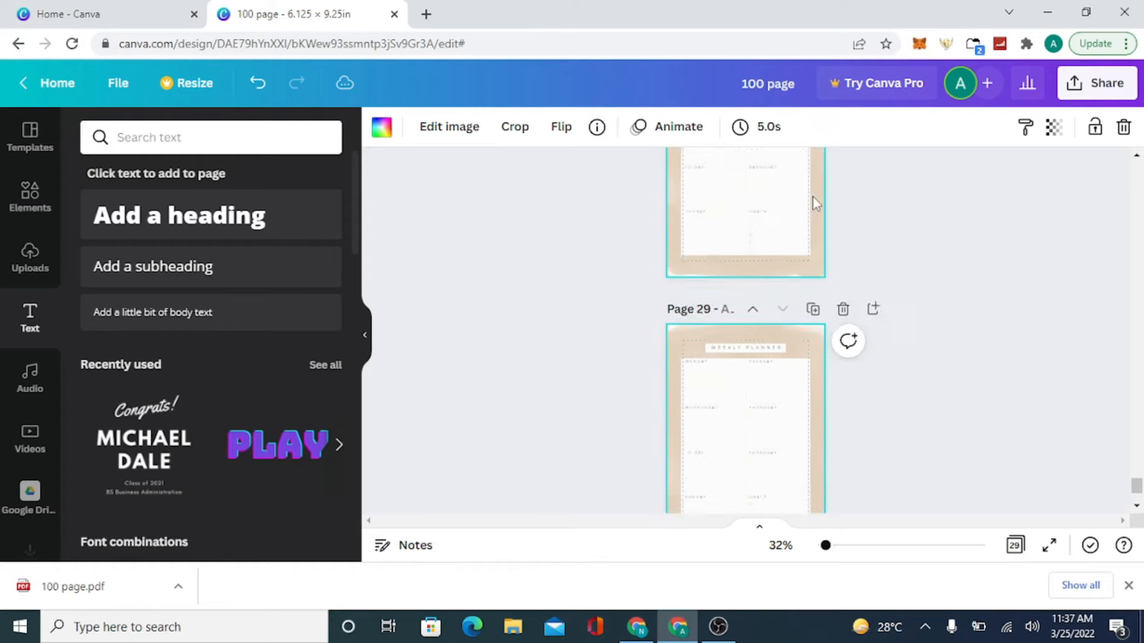
left_click(813, 197)
left_click(813, 196)
left_click(812, 196)
left_click(813, 197)
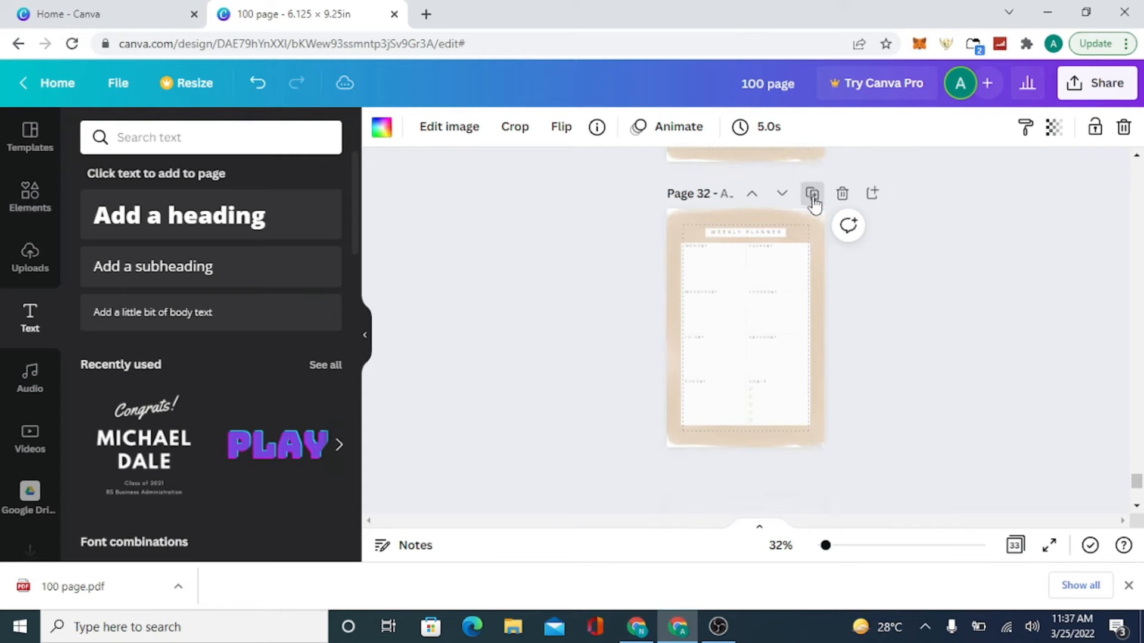
left_click(812, 196)
left_click(812, 197)
left_click(812, 196)
left_click(813, 196)
left_click(812, 196)
left_click(813, 197)
left_click(813, 196)
left_click(812, 197)
left_click(813, 196)
left_click(813, 197)
left_click(813, 197)
left_click(813, 197)
left_click(813, 196)
left_click(813, 196)
left_click(813, 196)
left_click(812, 196)
left_click(813, 197)
left_click(812, 196)
left_click(813, 196)
left_click(814, 199)
left_click(814, 199)
left_click(814, 200)
left_click(814, 199)
left_click(814, 200)
left_click(814, 199)
left_click(812, 197)
left_click(813, 196)
left_click(812, 197)
left_click(813, 197)
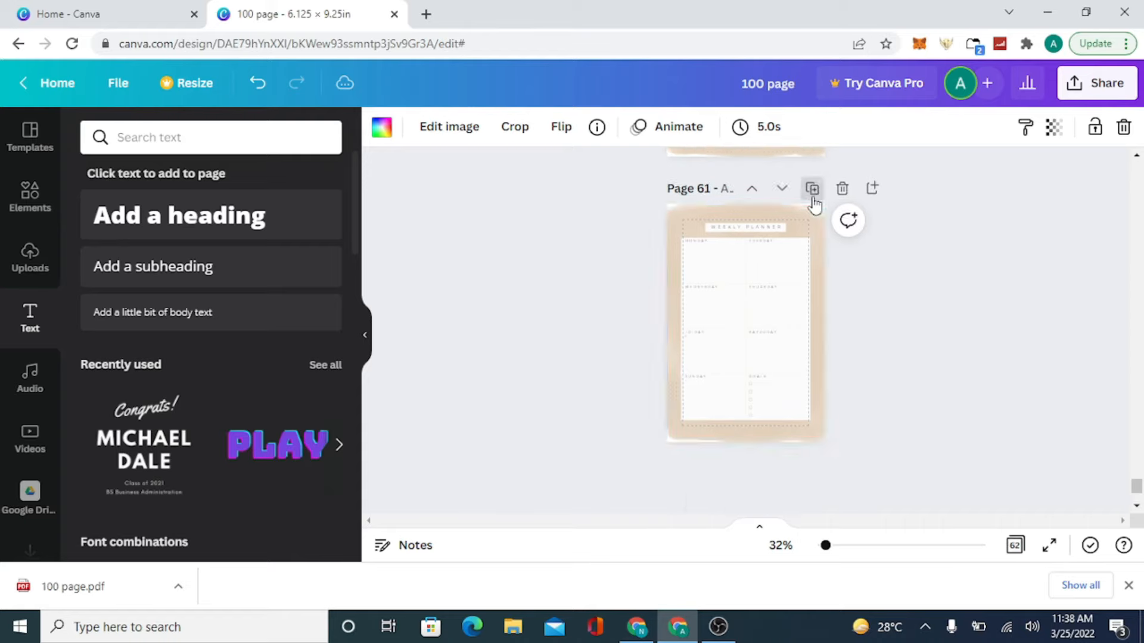
left_click(813, 200)
left_click(813, 200)
left_click(813, 200)
left_click(814, 200)
left_click(813, 200)
left_click(813, 200)
left_click(814, 200)
left_click(813, 196)
left_click(813, 197)
left_click(813, 197)
left_click(813, 196)
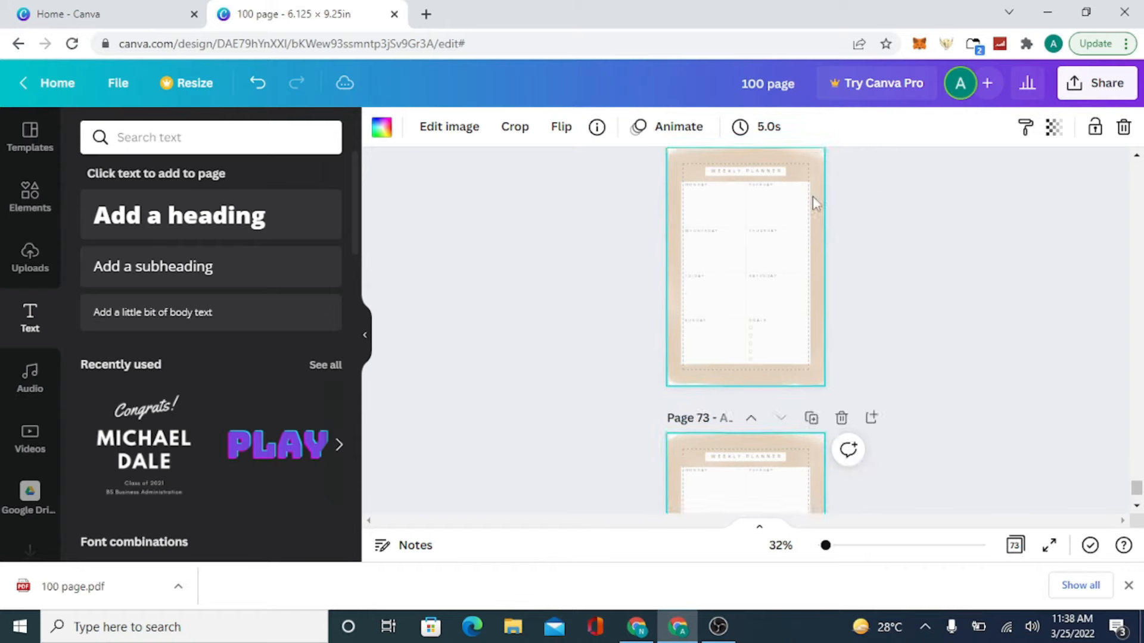
left_click(813, 196)
left_click(813, 196)
left_click(813, 197)
left_click(812, 198)
left_click(812, 198)
left_click(813, 198)
left_click(813, 197)
left_click(813, 202)
left_click(814, 203)
left_click(813, 202)
left_click(813, 202)
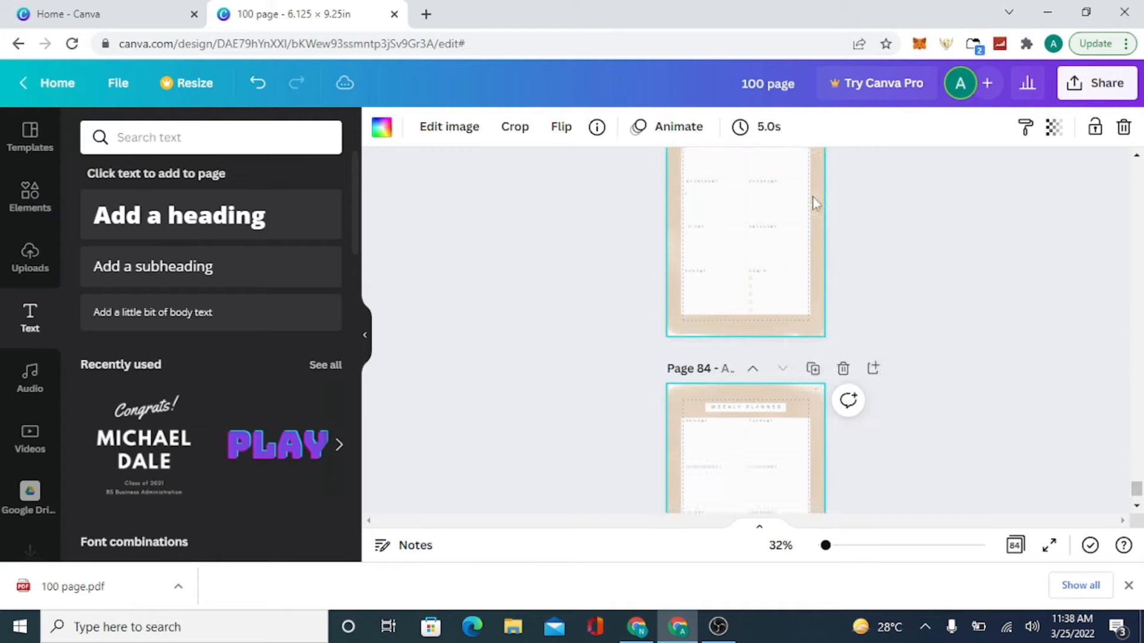
left_click(813, 199)
left_click(813, 197)
left_click(813, 196)
left_click(813, 198)
left_click(813, 197)
left_click(813, 197)
left_click(813, 198)
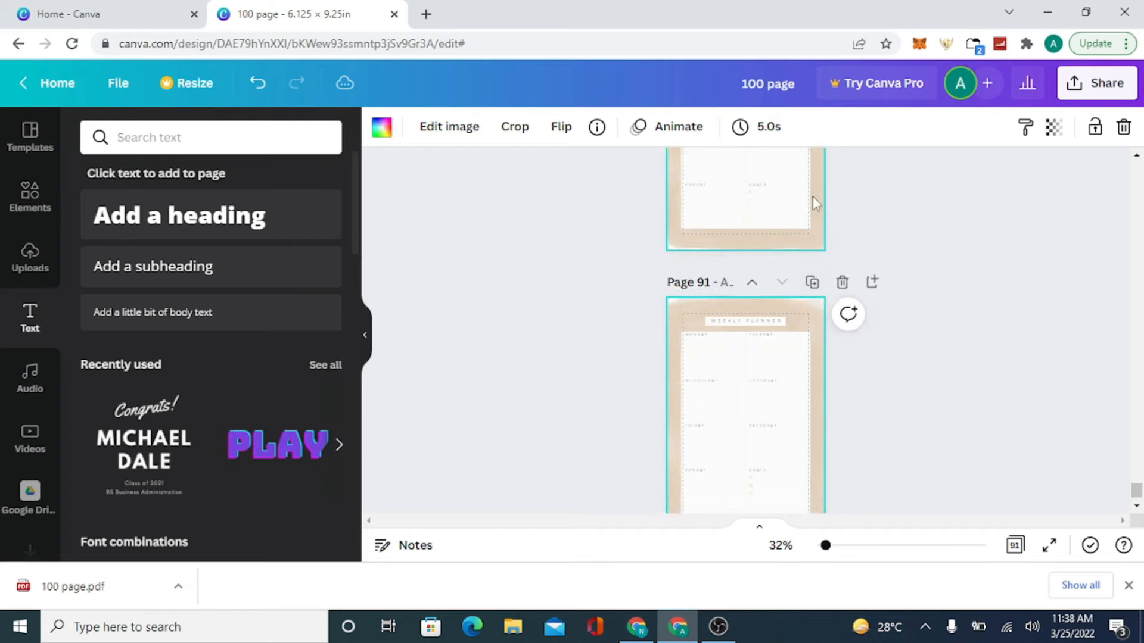
left_click(814, 198)
left_click(813, 198)
left_click(814, 198)
left_click(813, 198)
left_click(813, 198)
left_click(813, 197)
left_click(812, 196)
left_click(813, 196)
left_click(812, 196)
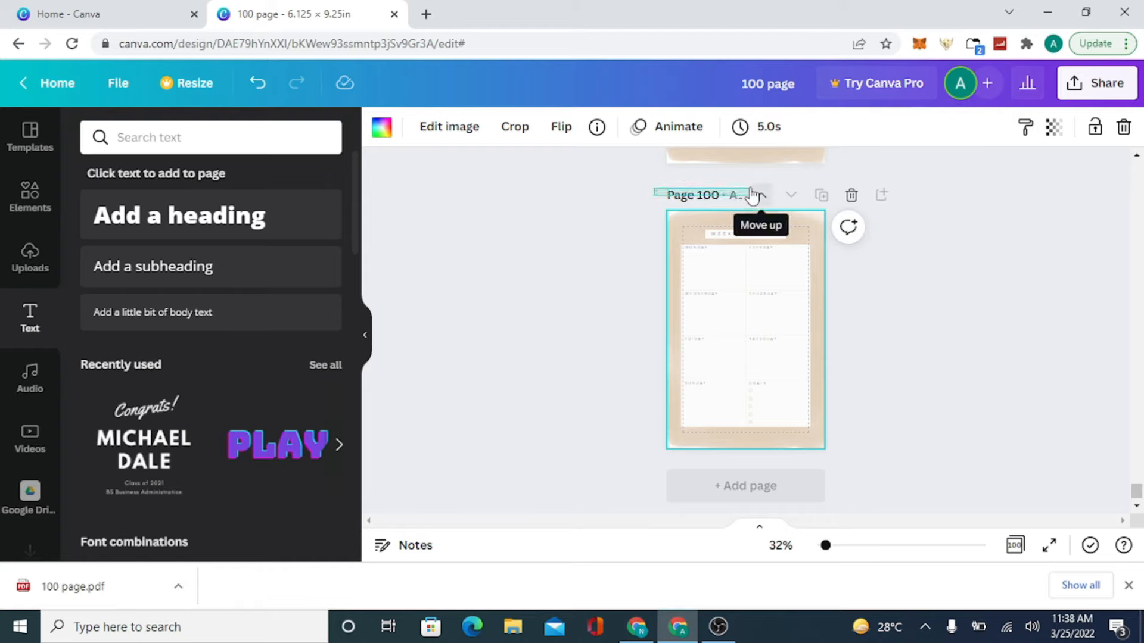
left_click_drag(750, 189, 750, 188)
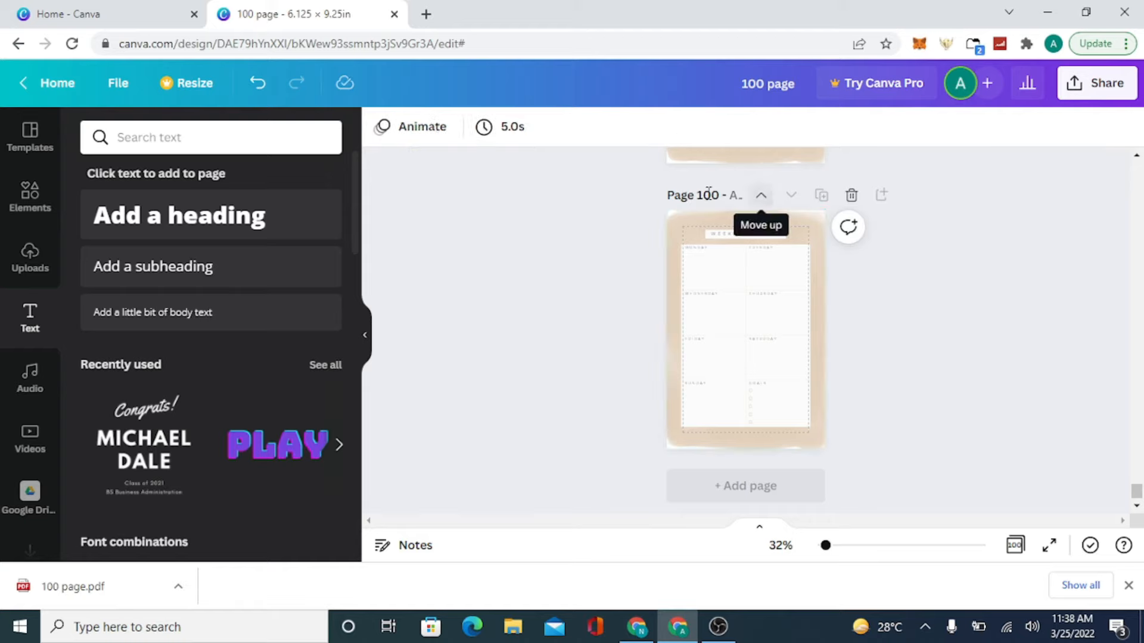
- Add a heading reading "20 page and 100" to the middle of page 100 and delete it again
left_click(248, 220)
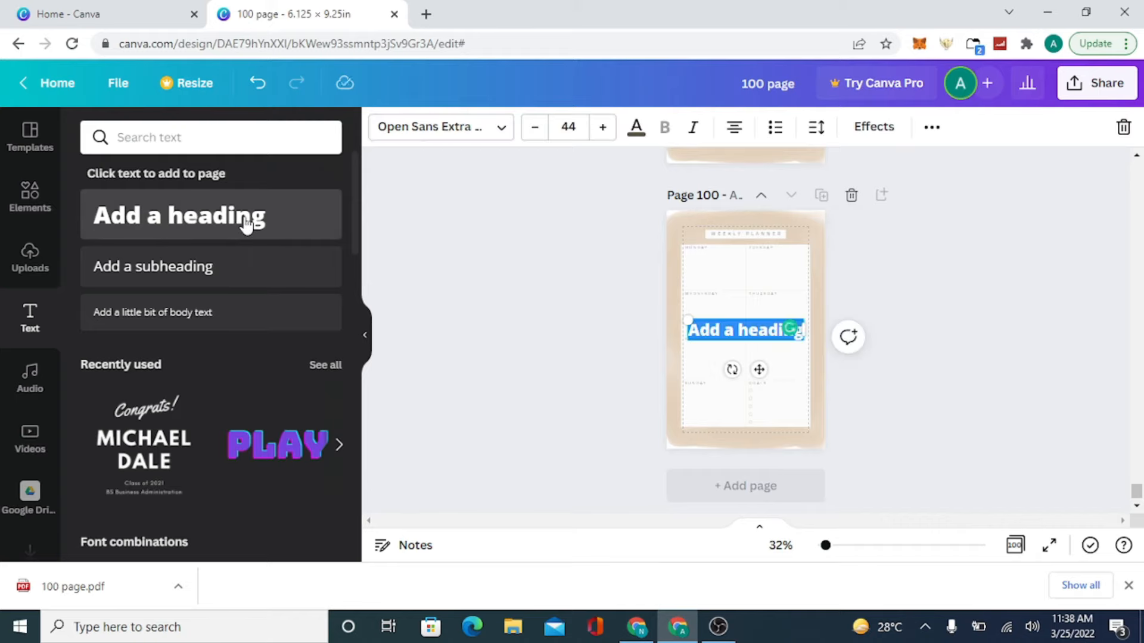
type("1")
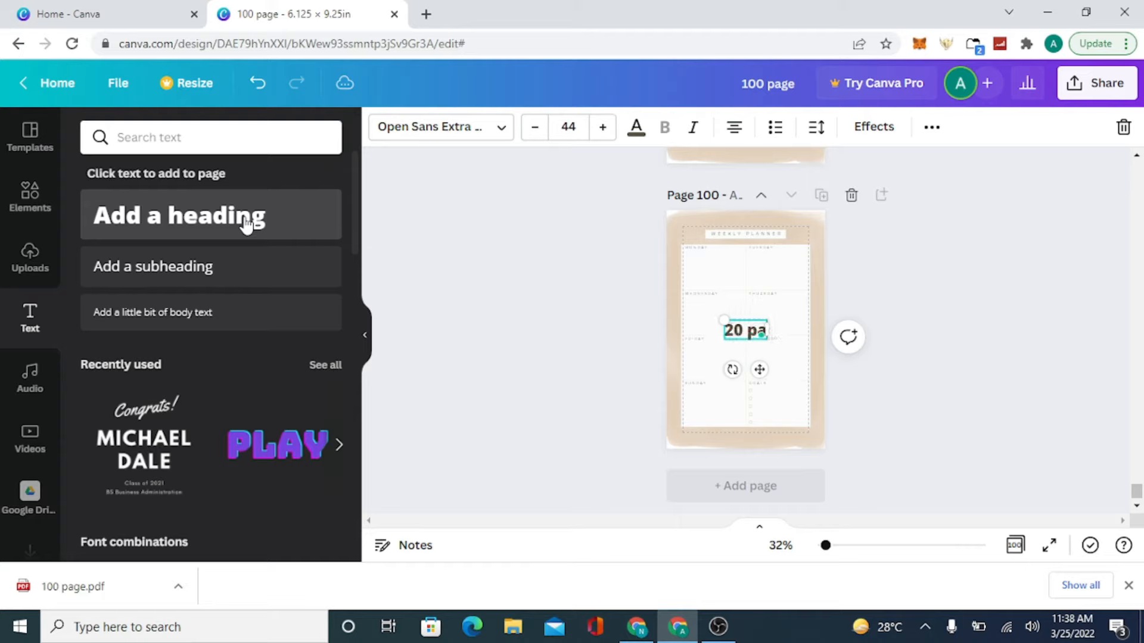
type("and 100")
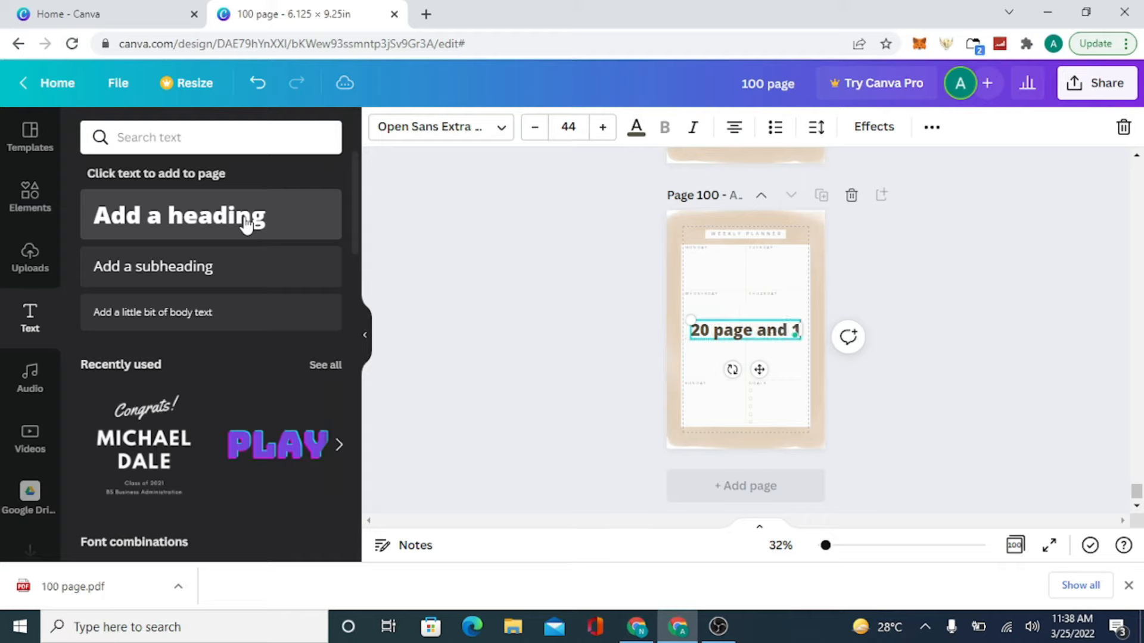
left_click(930, 377)
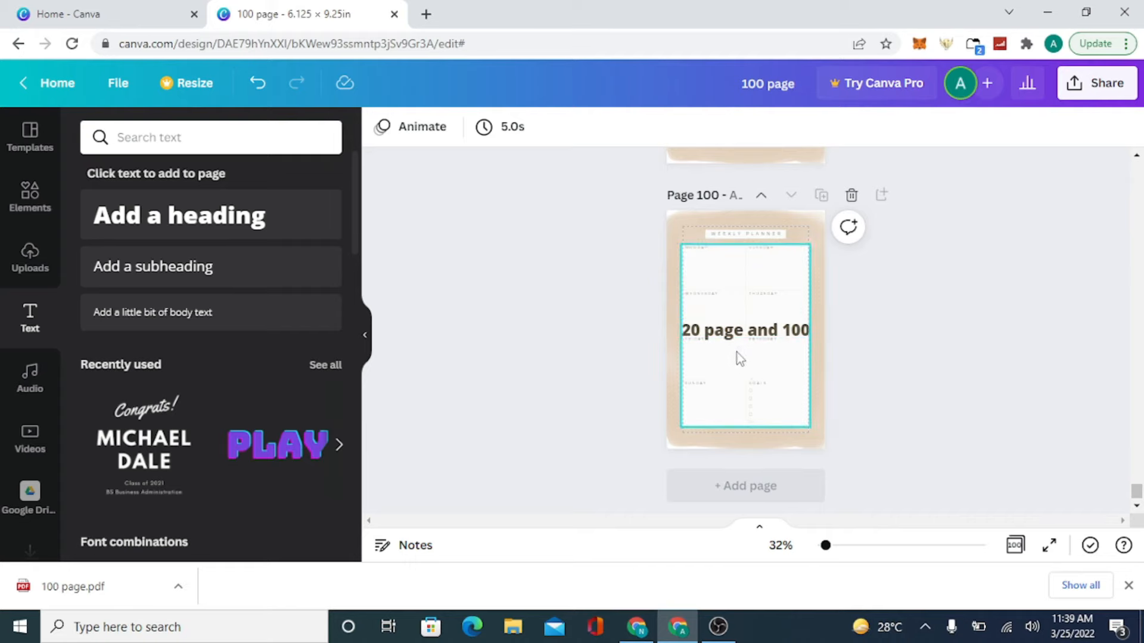
left_click(785, 345)
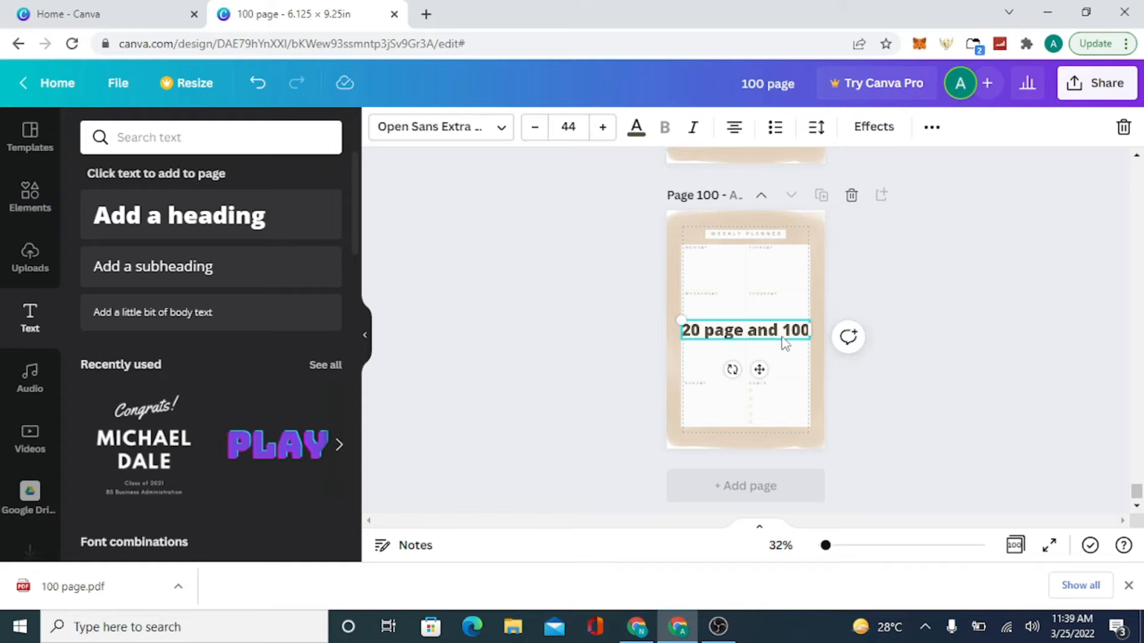
key("Delete")
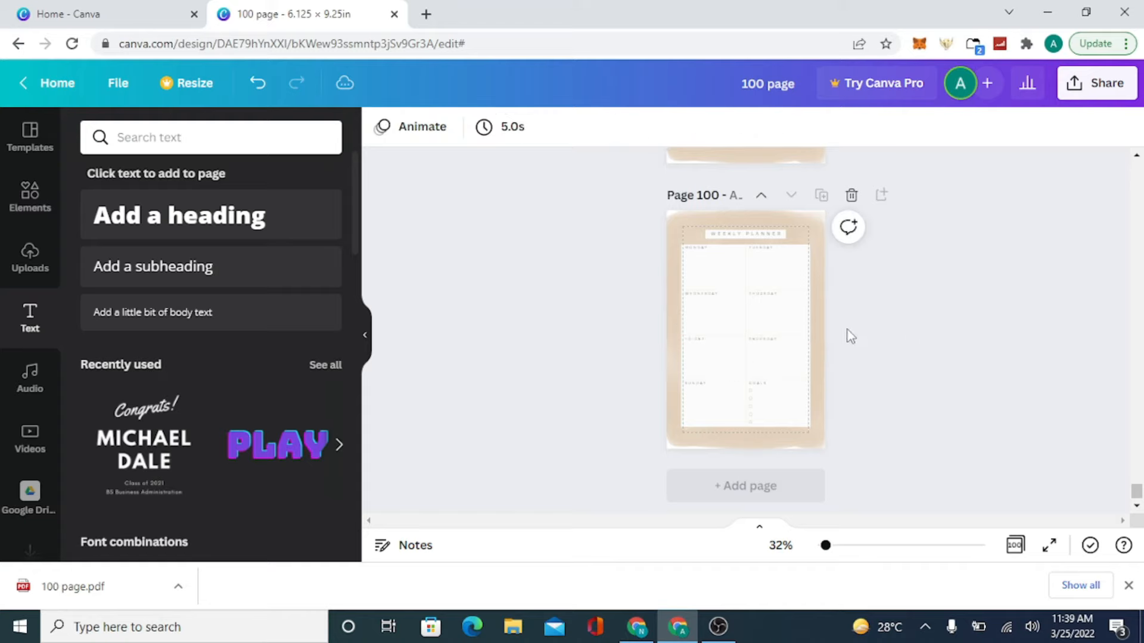
- Download all 100 pages of the planner as a PDF Print file
left_click(1079, 89)
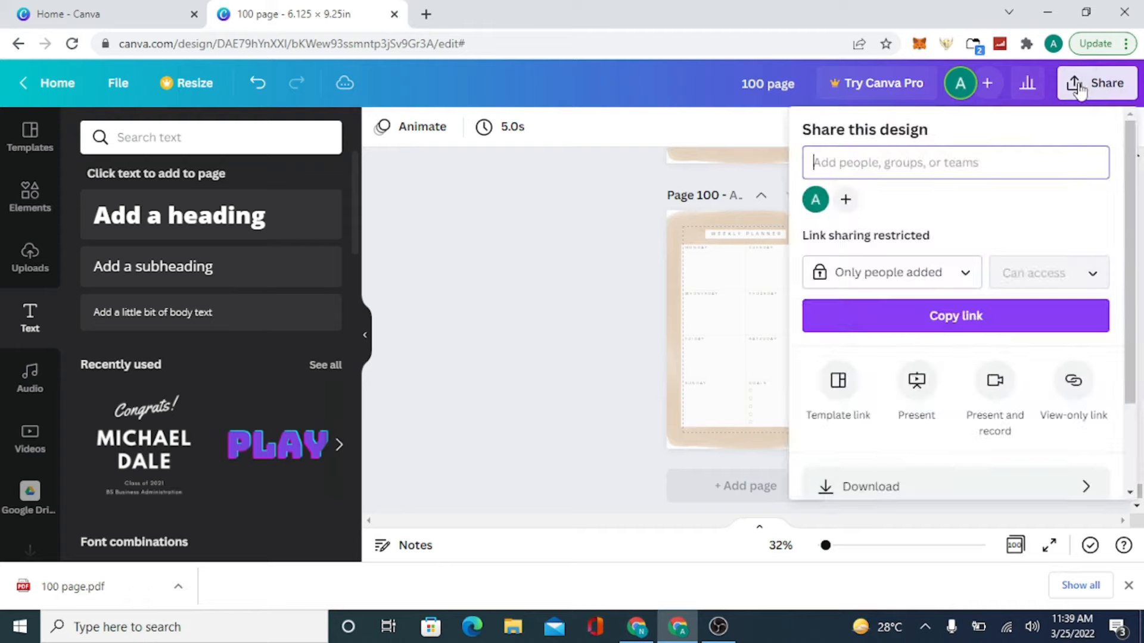
left_click(869, 486)
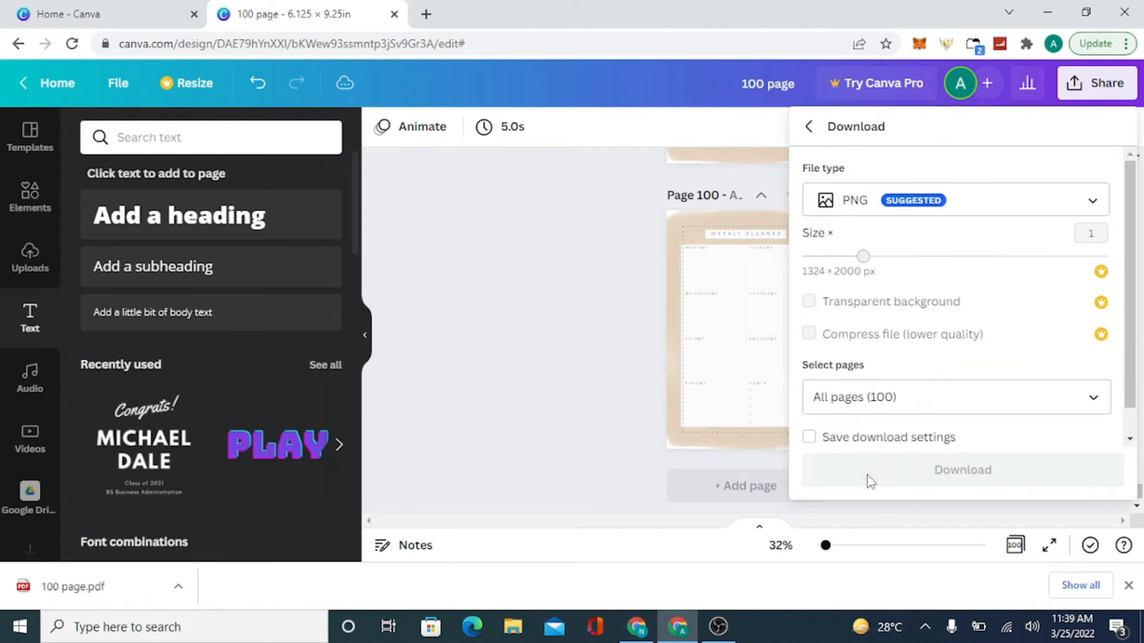
left_click(989, 198)
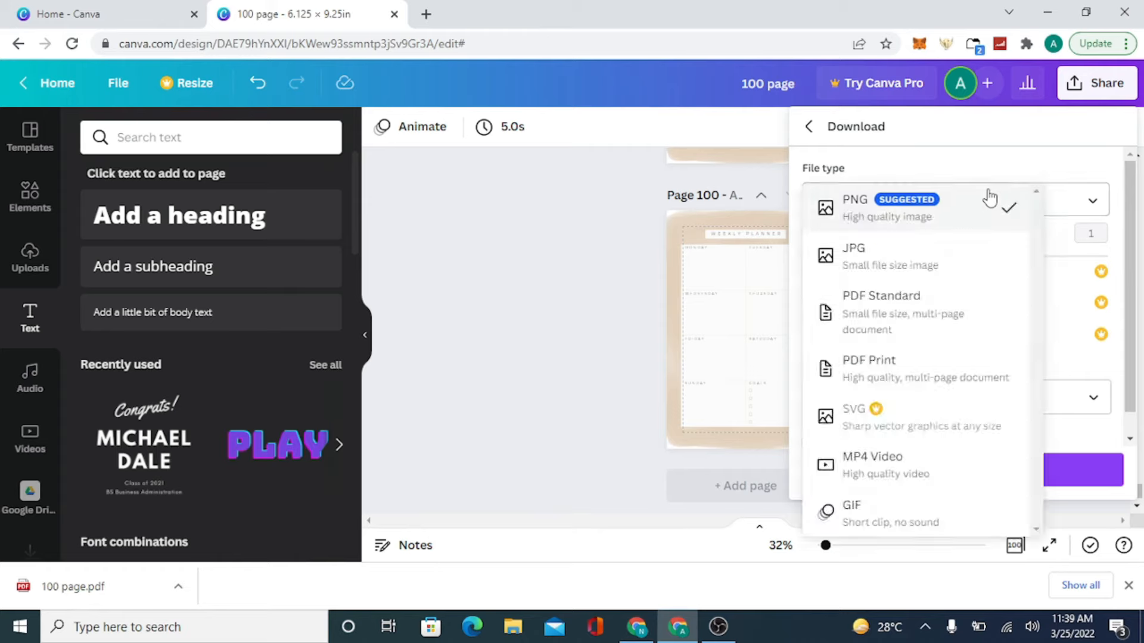
left_click(903, 360)
left_click(935, 394)
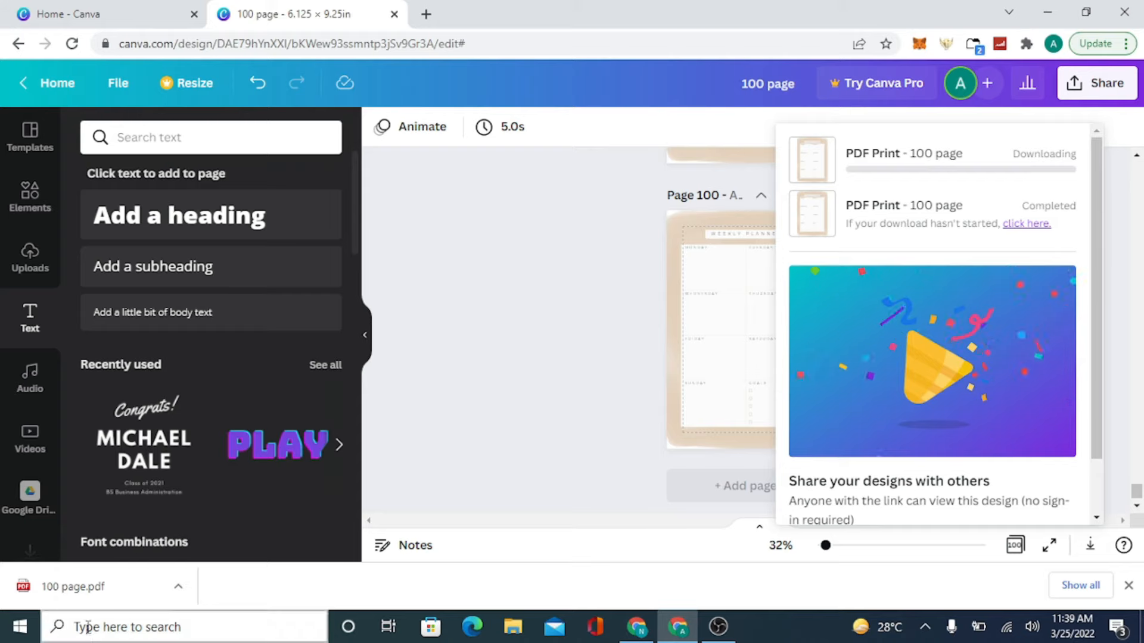
- Open the earlier download, 100 page.pdf, and check its page count and planner pages
left_click(126, 602)
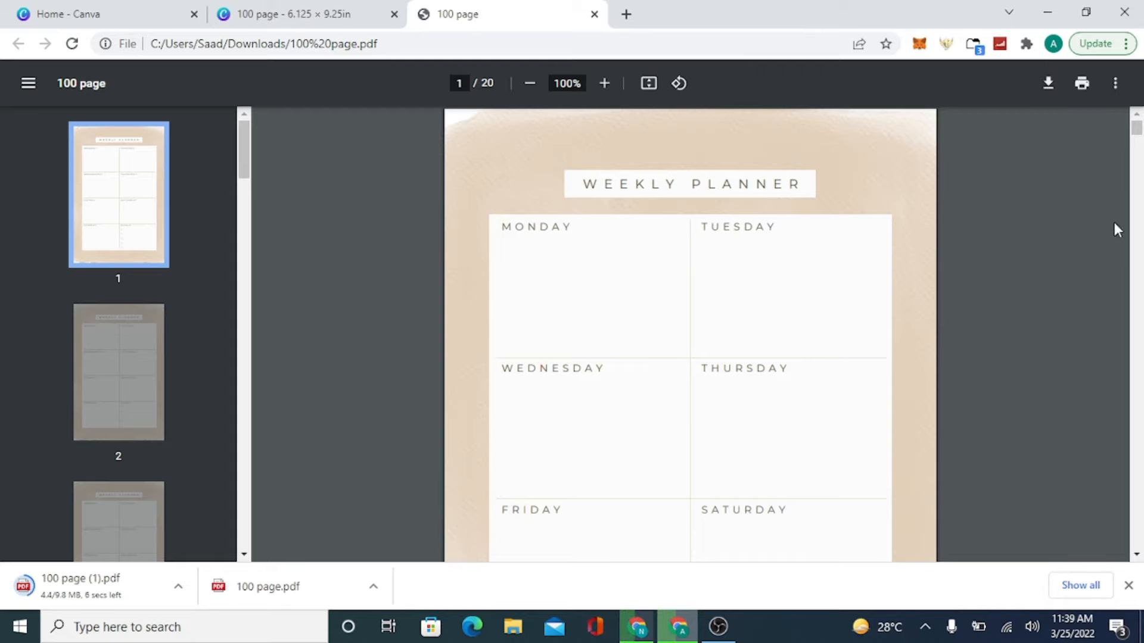
left_click_drag(1140, 137, 1139, 105)
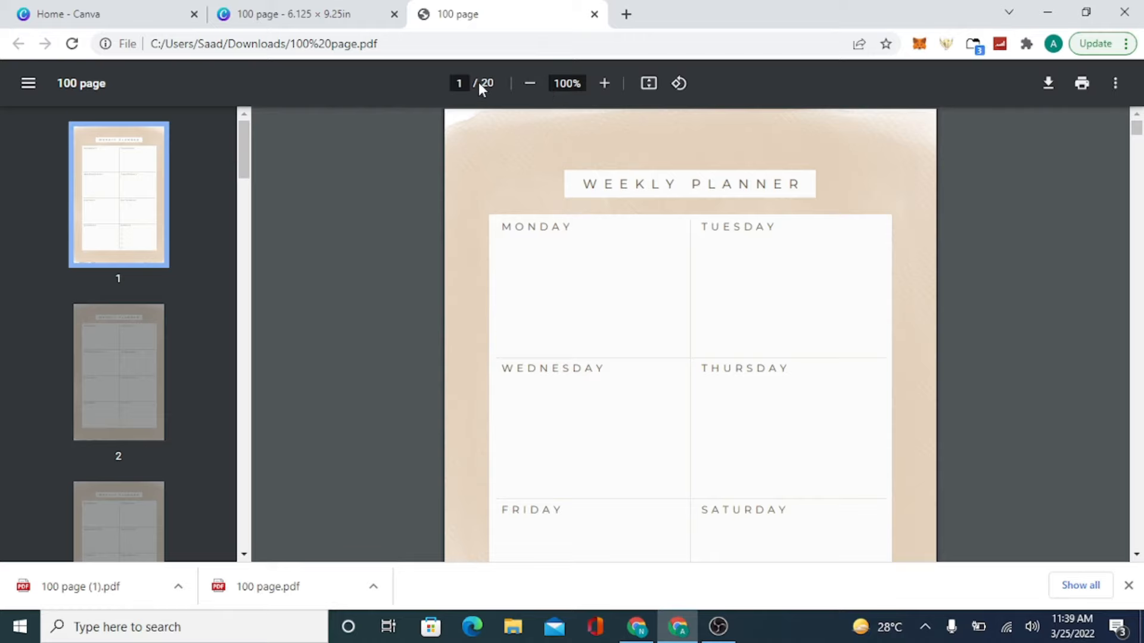
left_click(594, 14)
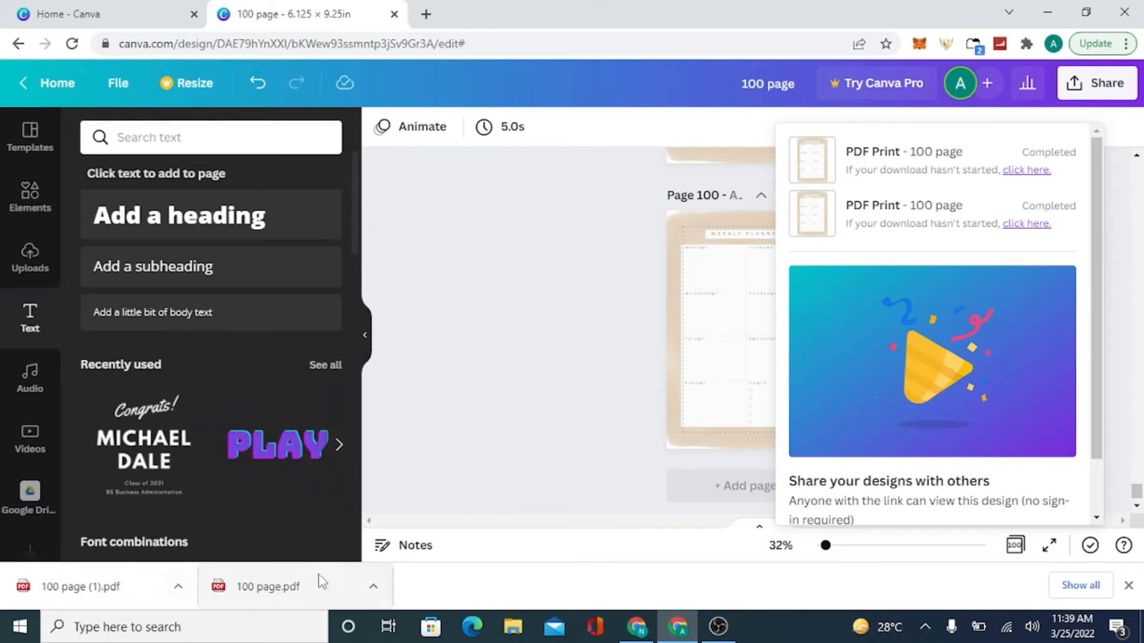
left_click(265, 588)
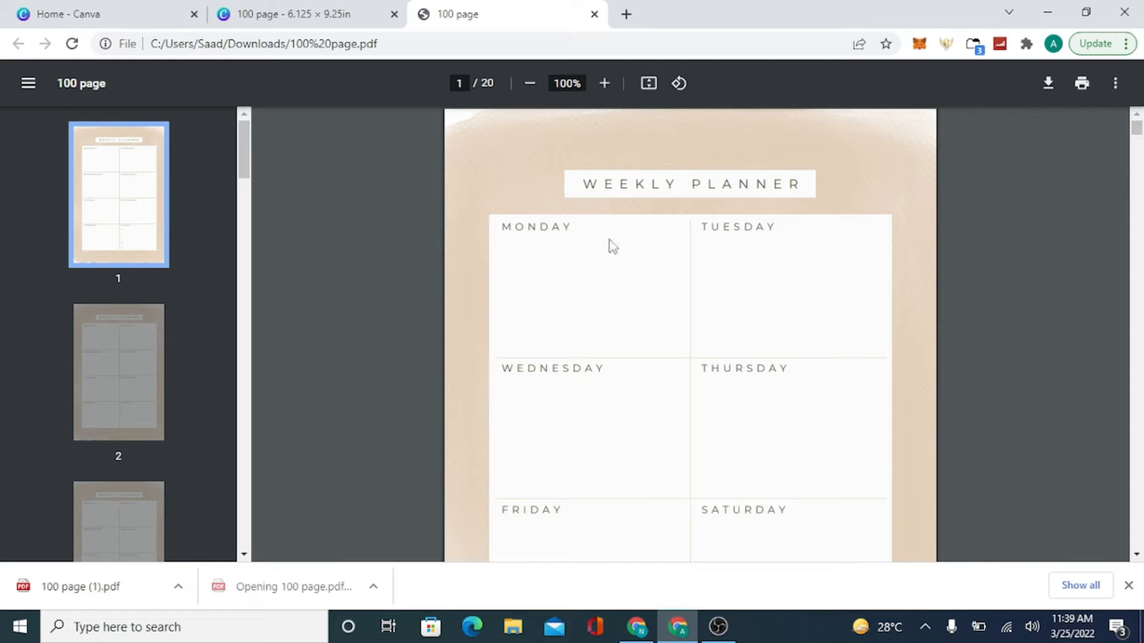
left_click_drag(1137, 128, 1121, 90)
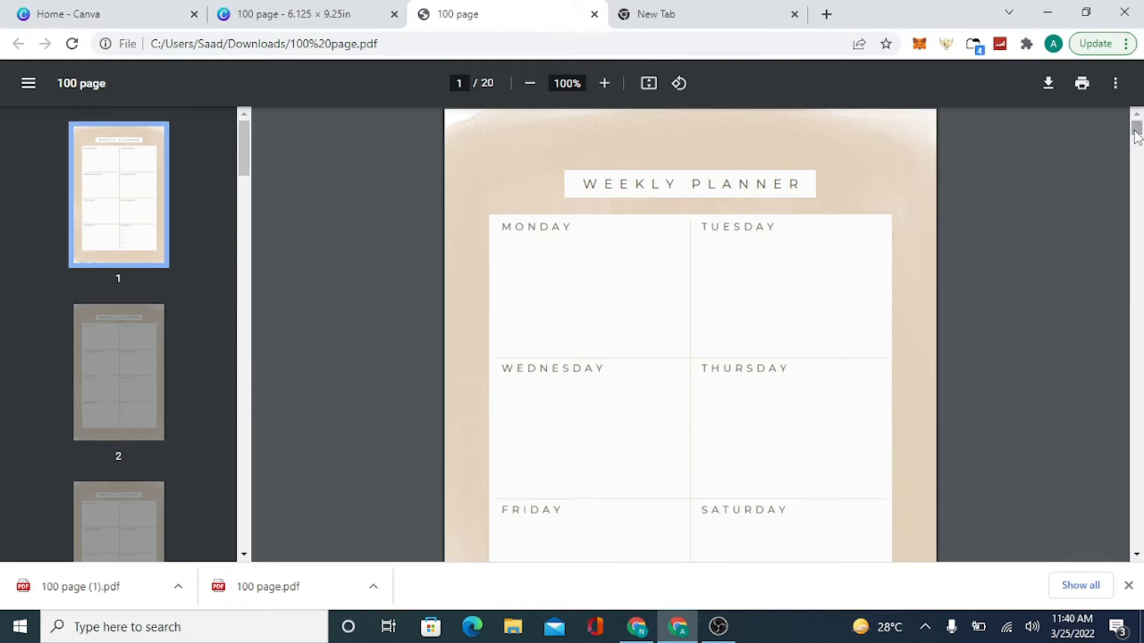
left_click_drag(1137, 134, 1138, 156)
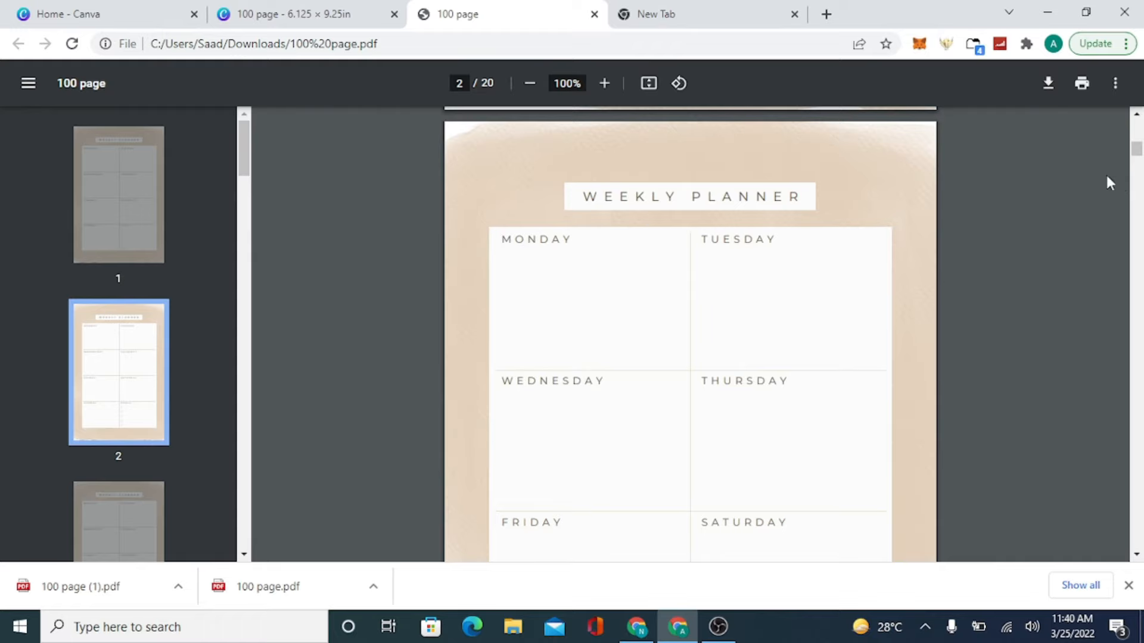
left_click_drag(1139, 152, 1139, 165)
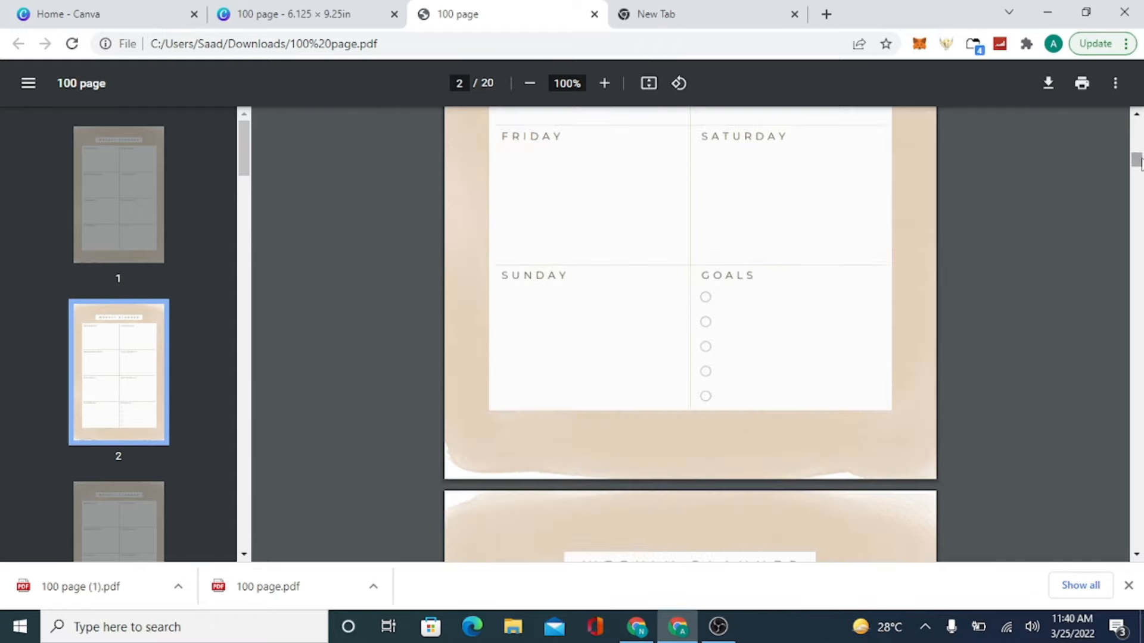
- Open the newer download, 100 page (1).pdf, and check its page count
left_click(317, 567)
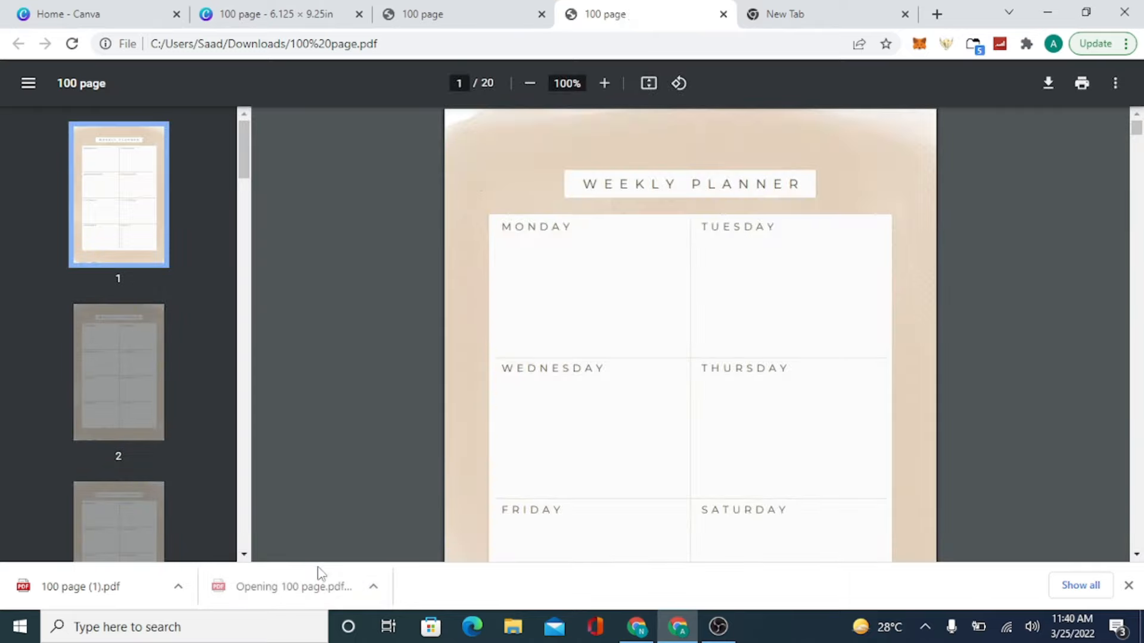
left_click(112, 596)
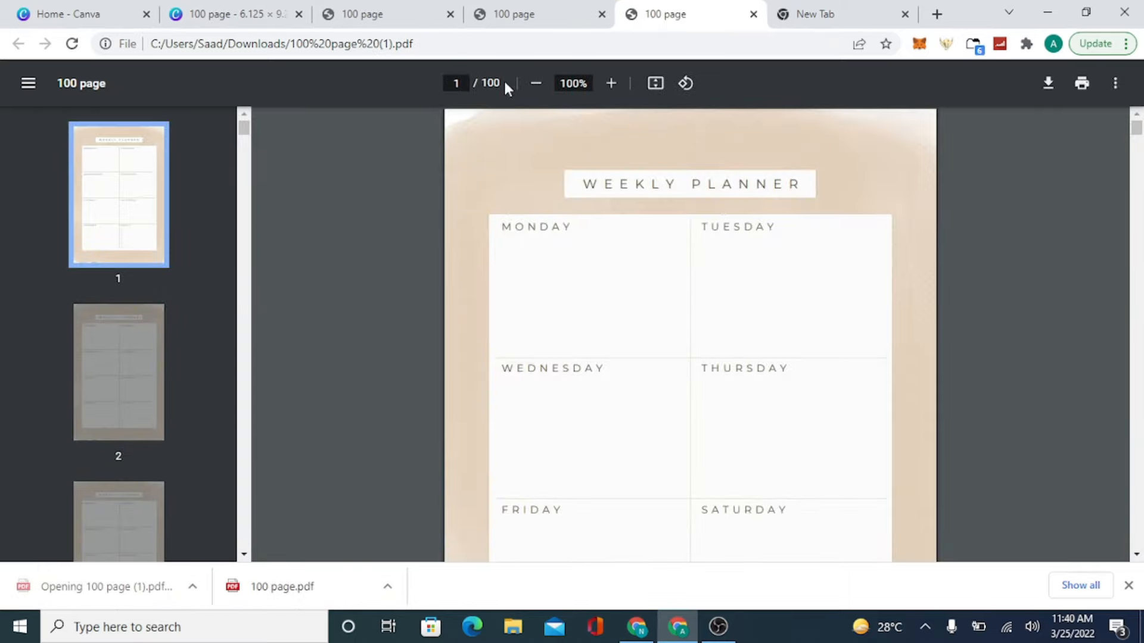
left_click_drag(505, 84, 449, 87)
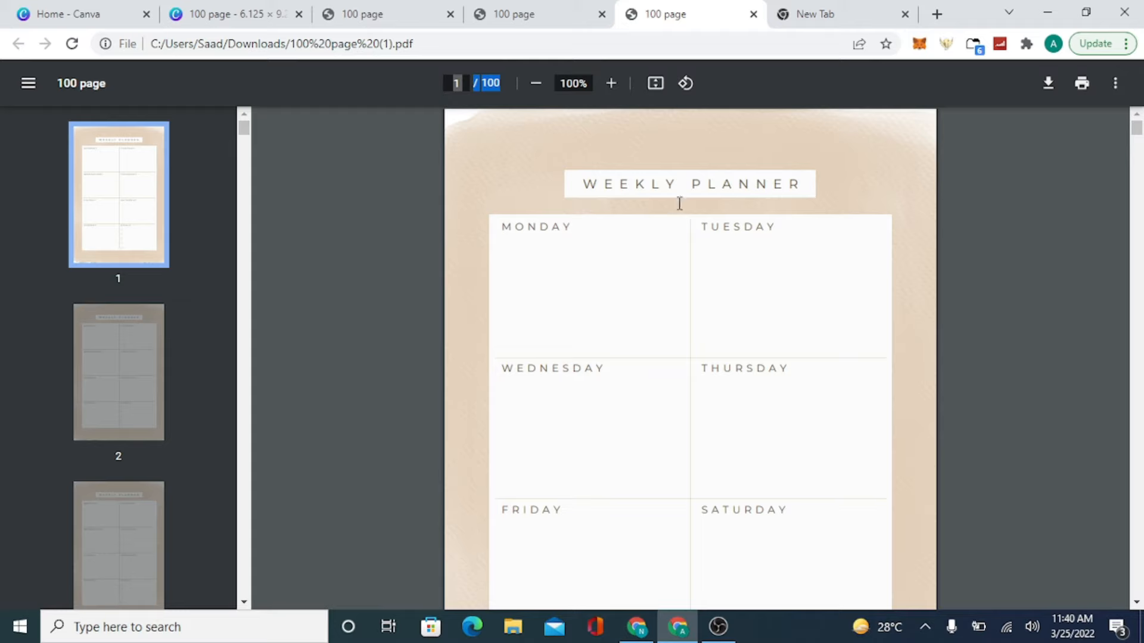
- Return to the planner design, add a heading reading "120" to page 100 and delete it again
left_click(226, 9)
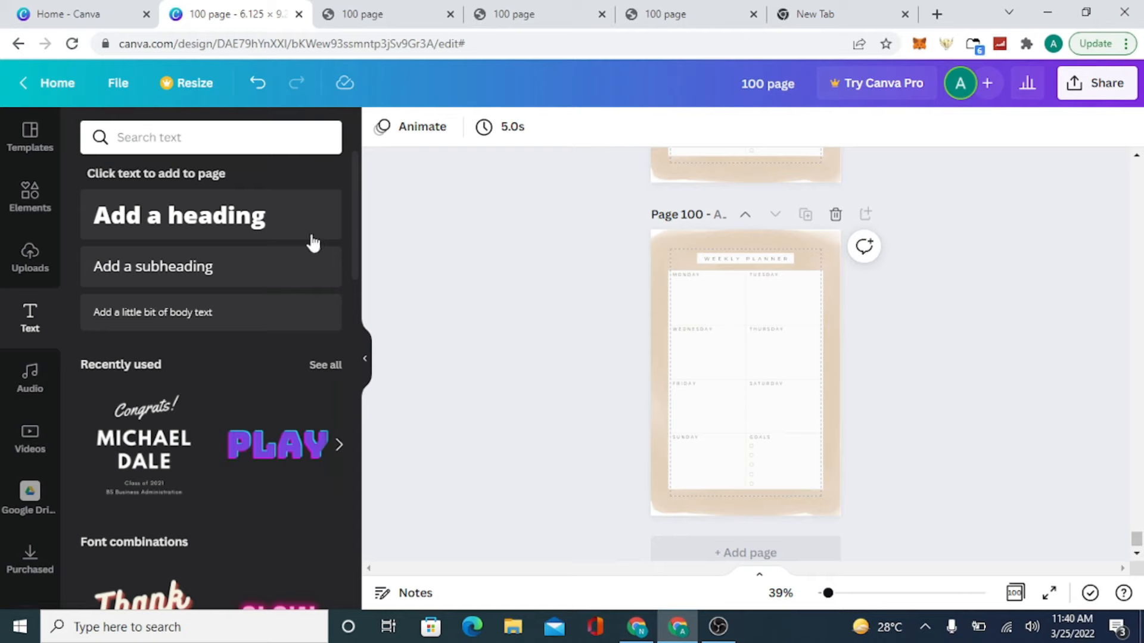
left_click(310, 230)
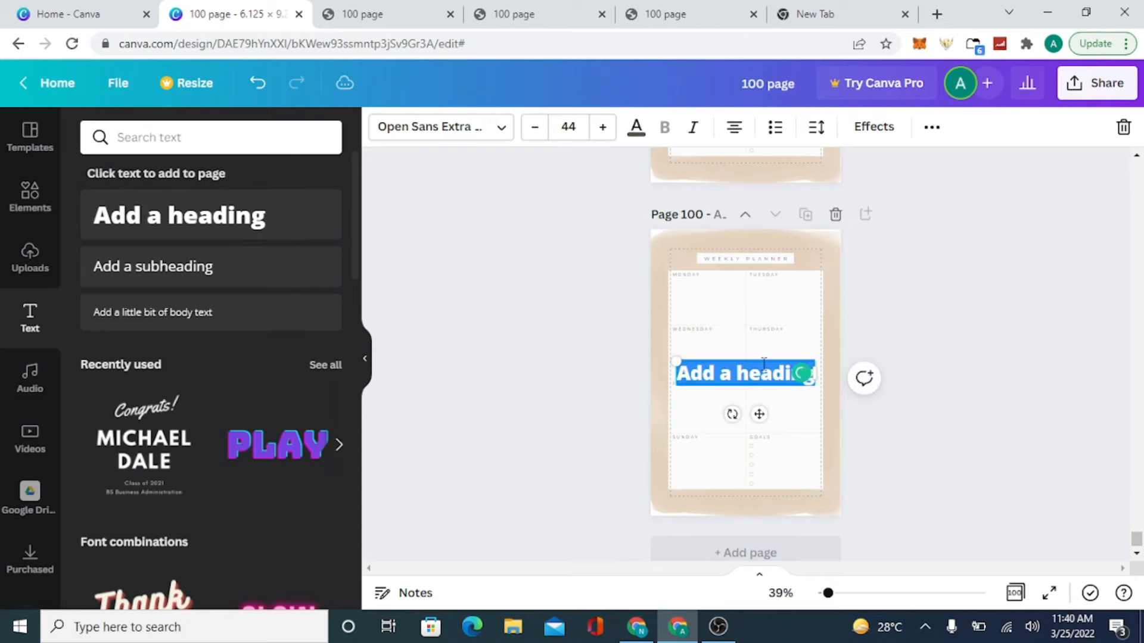
type("1200")
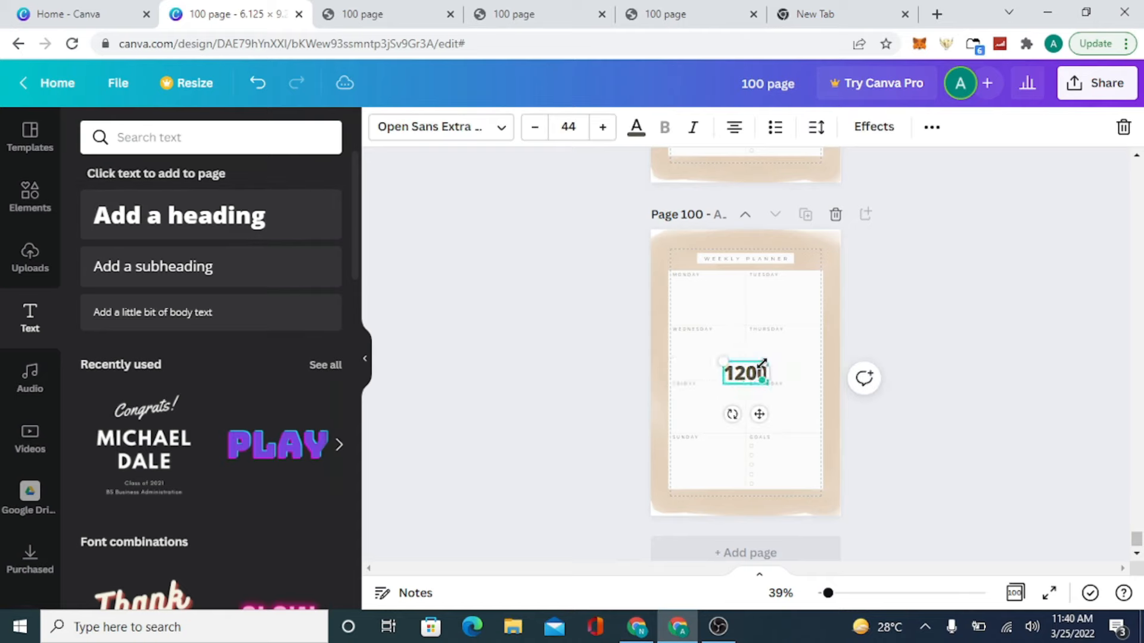
key("BackSpace")
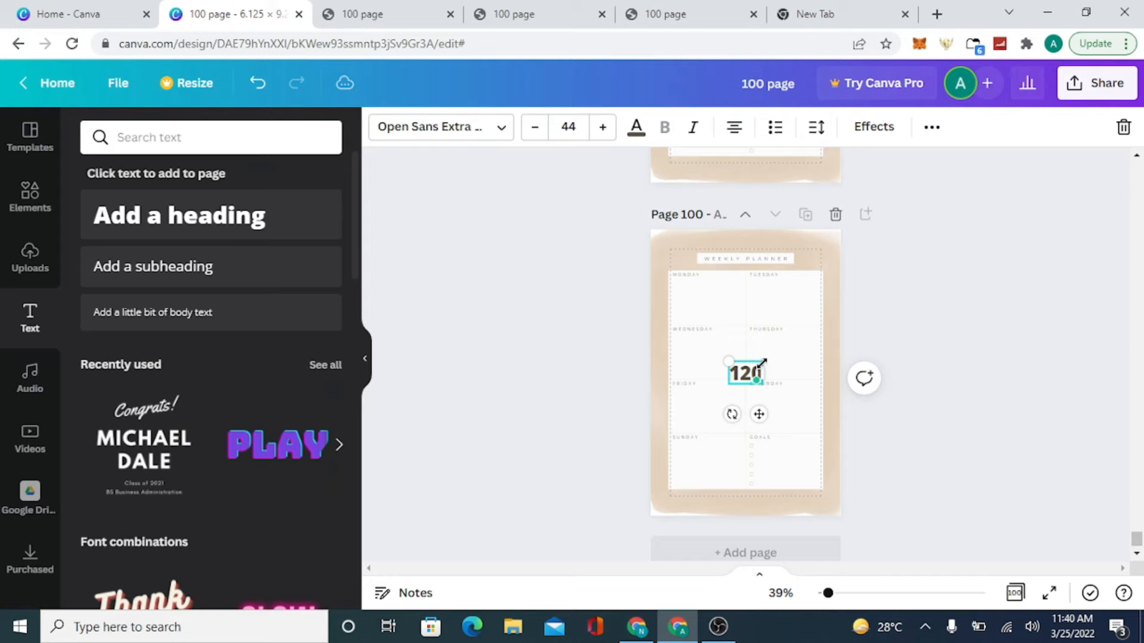
left_click(912, 369)
left_click(730, 375)
key("Delete")
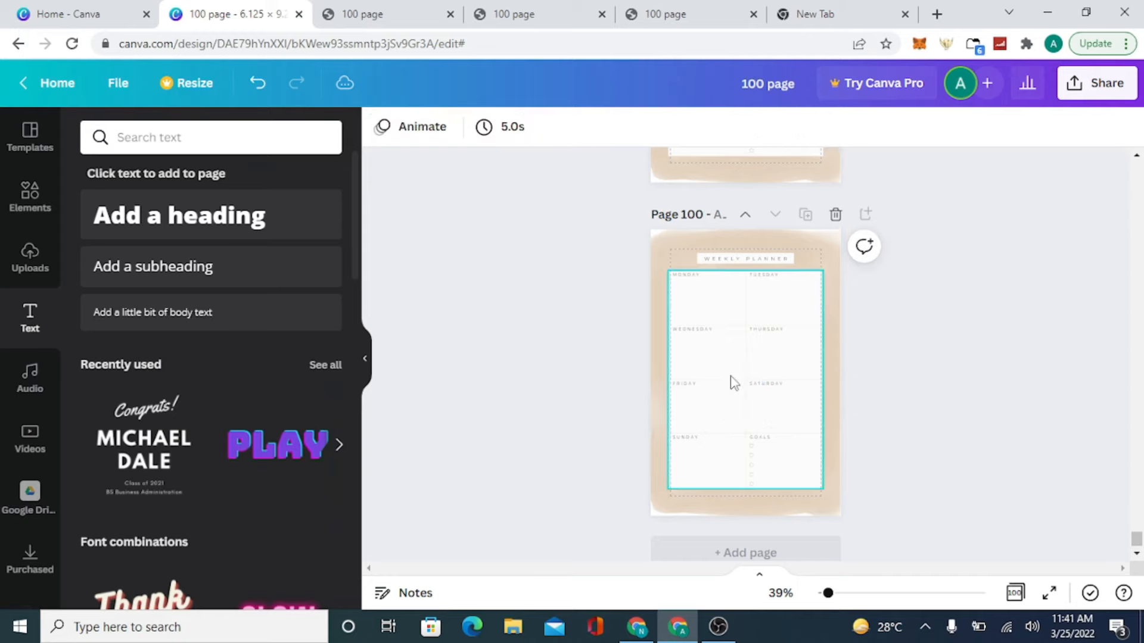
- Close the two most recently opened PDF preview tabs
left_click(754, 14)
left_click(602, 13)
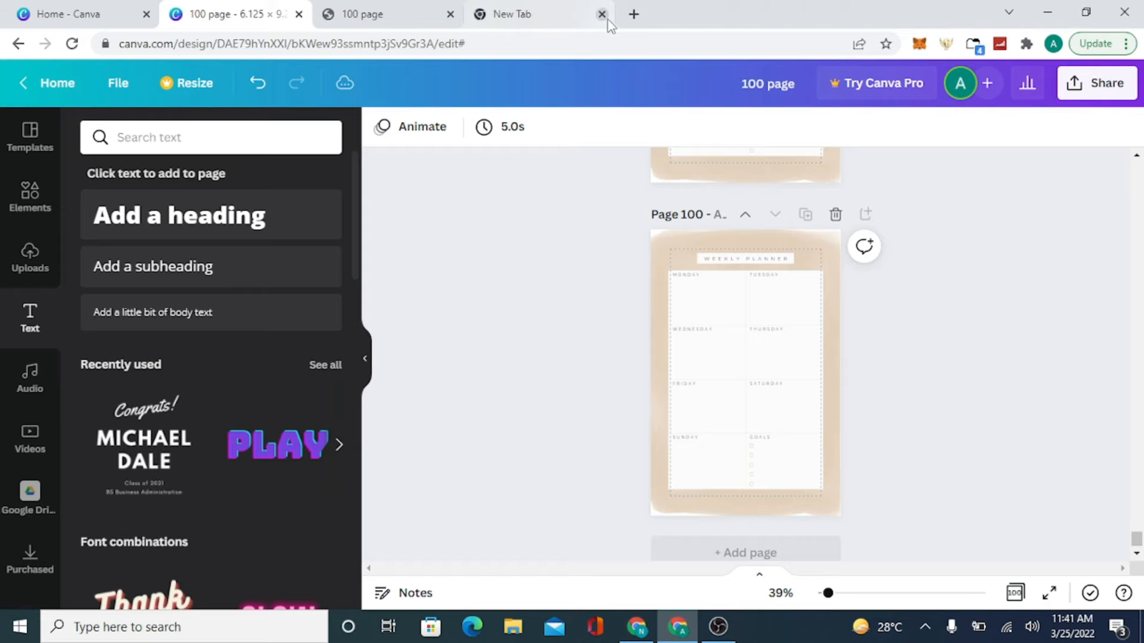
- Close the empty tab and the remaining 100 page PDF preview, and open the Kindle Direct Publishing bookshelf at kdp.amazon.com/en_US/bookshelf in a new tab
left_click(602, 14)
left_click(594, 14)
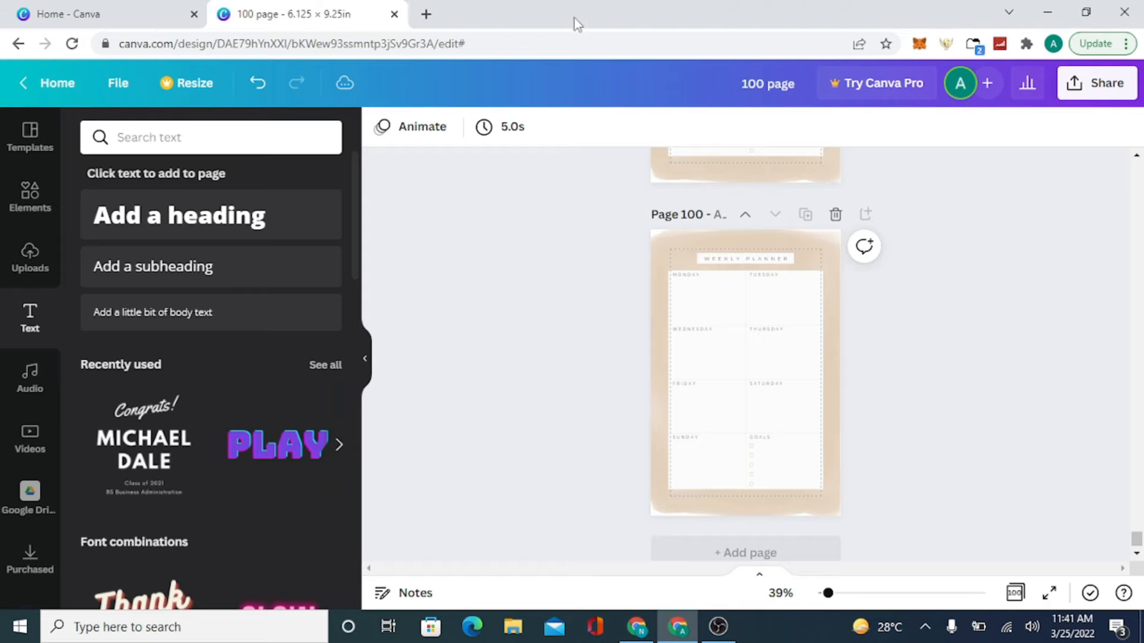
left_click(426, 14)
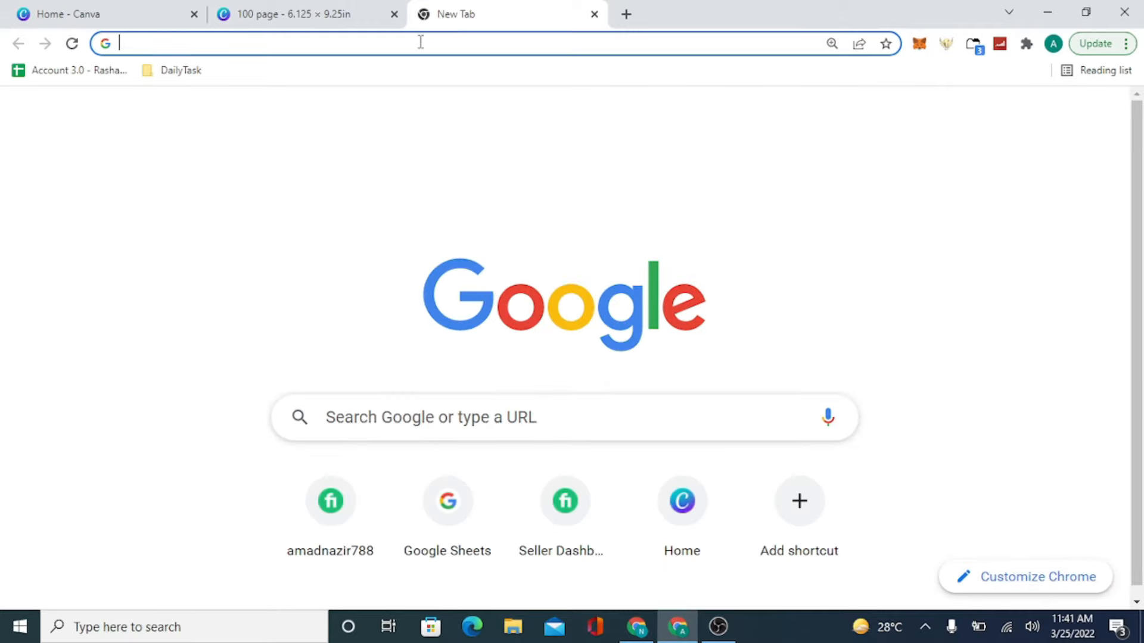
type("kdp.amazon.com/en_US/bookshelf")
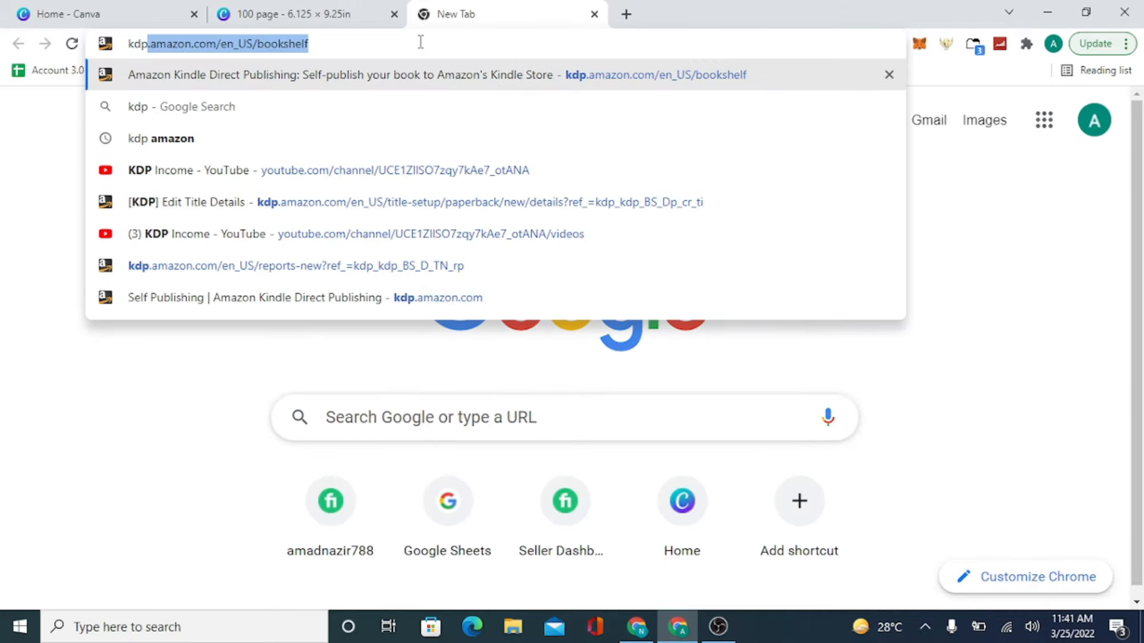
key("Return")
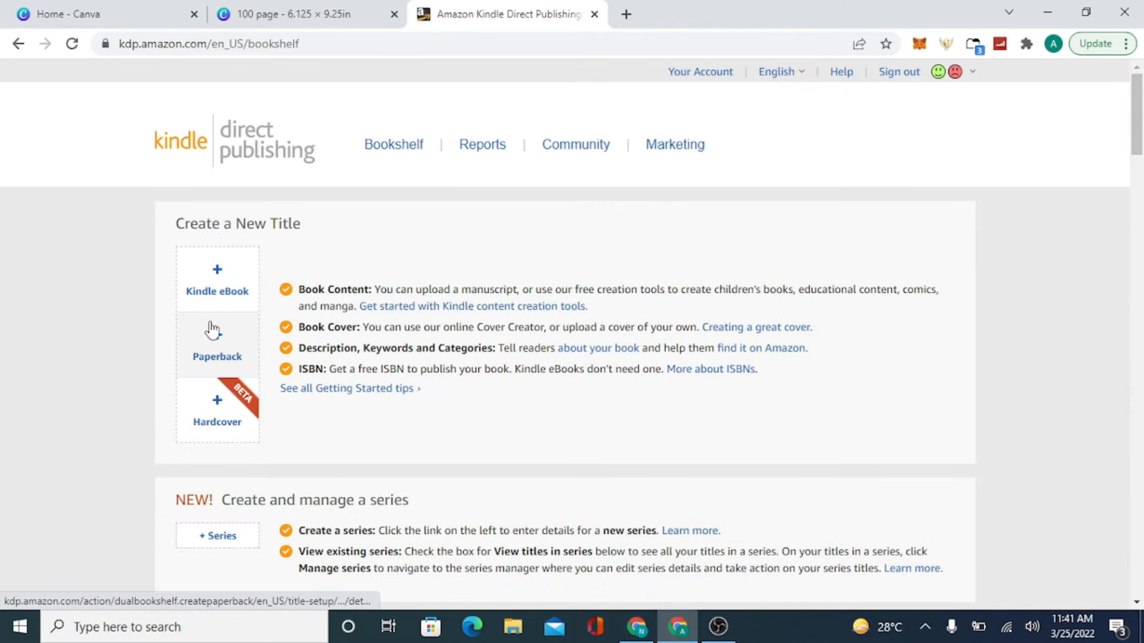
- Review the titles and publishing status of the books listed under Your Books, and return to the 100 page planner design in Canva
left_click_drag(1140, 92, 1141, 163)
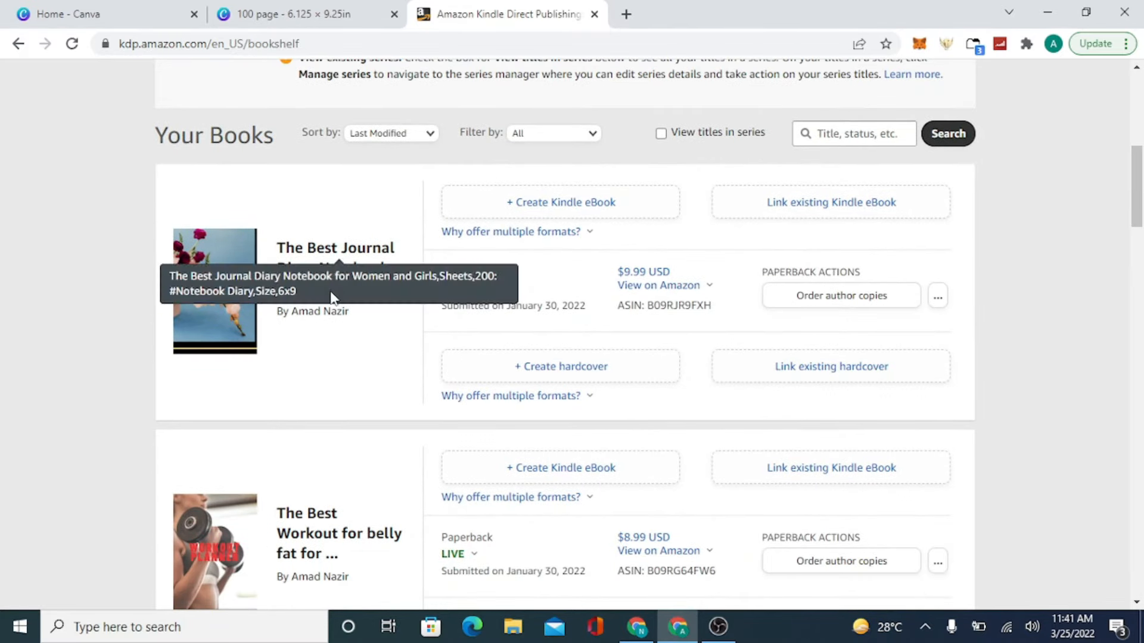
left_click(466, 290)
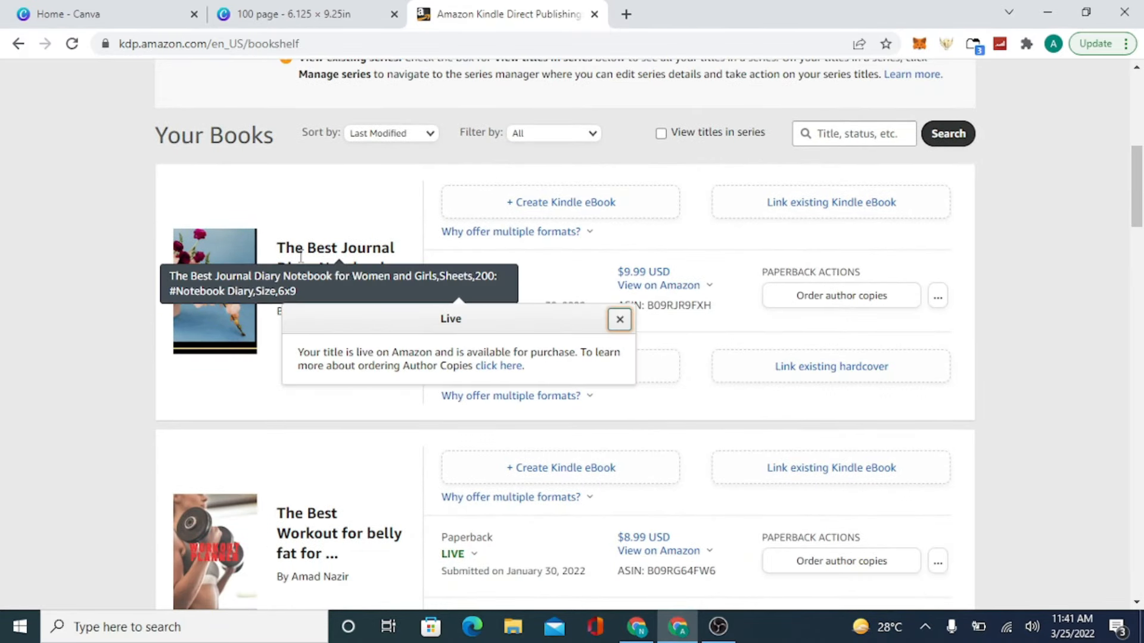
left_click(388, 283)
left_click_drag(1140, 196, 1141, 323)
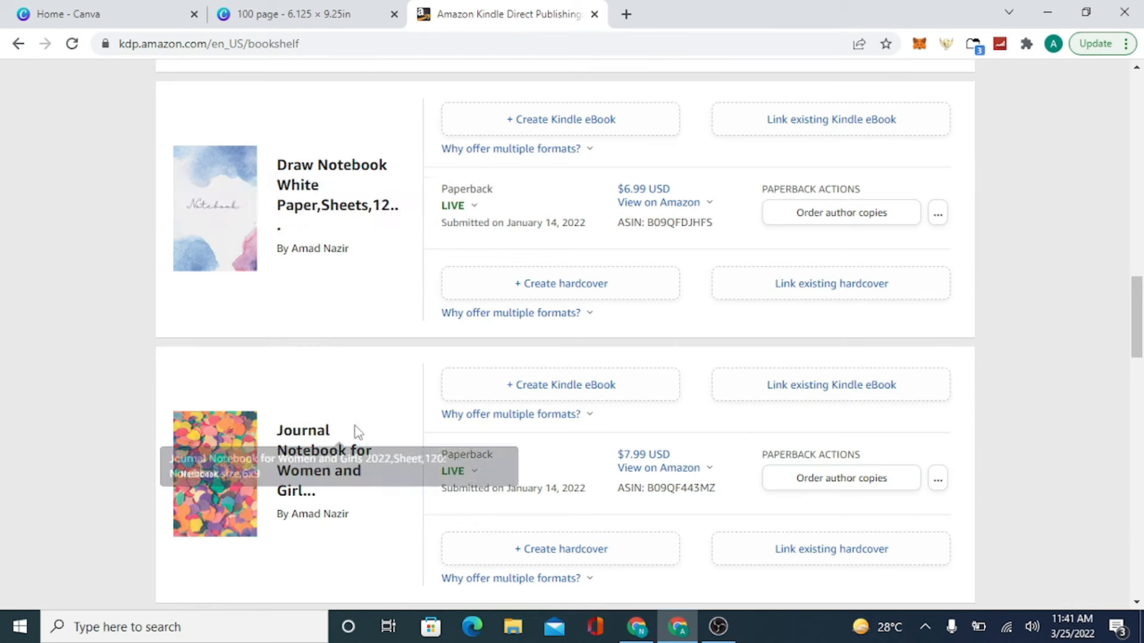
scroll(414, 282, "down", 6)
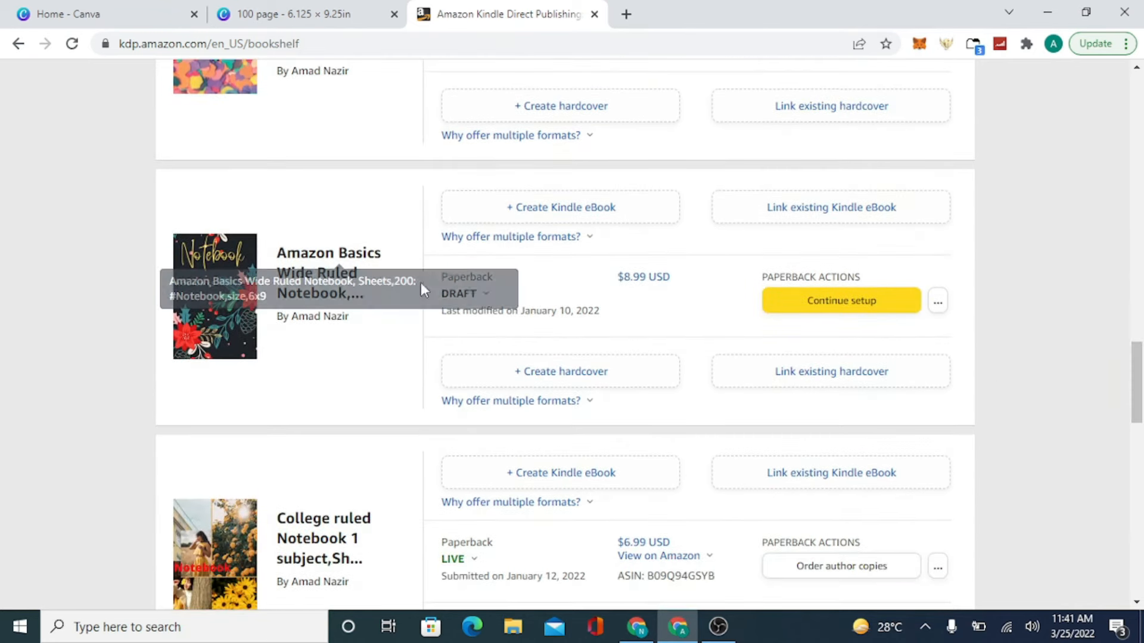
left_click_drag(1139, 390, 1135, 244)
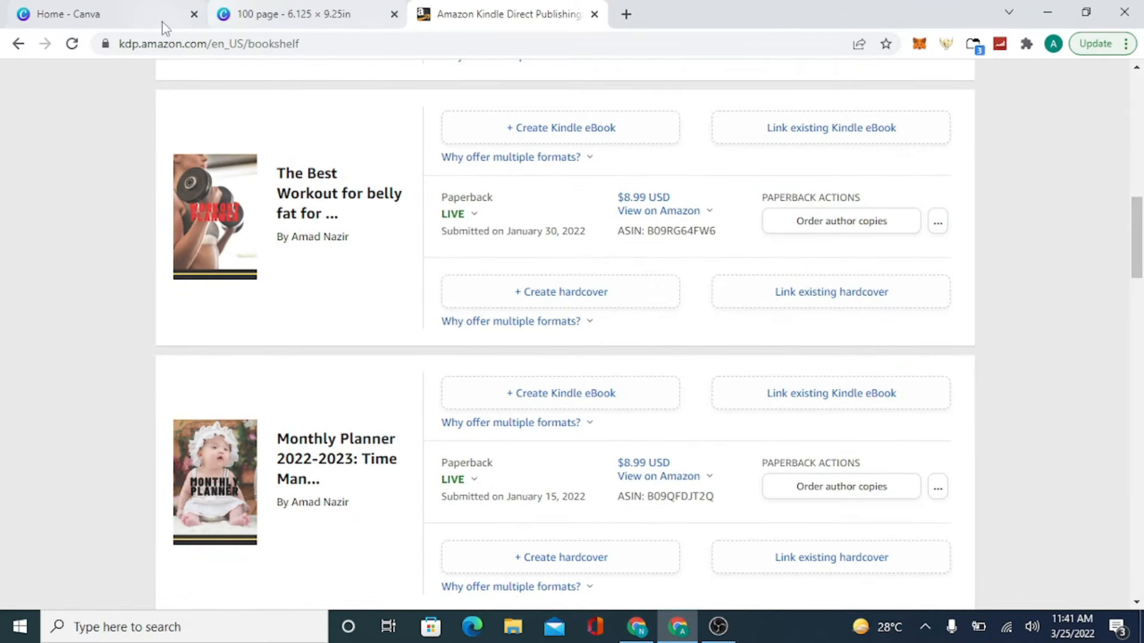
left_click(318, 11)
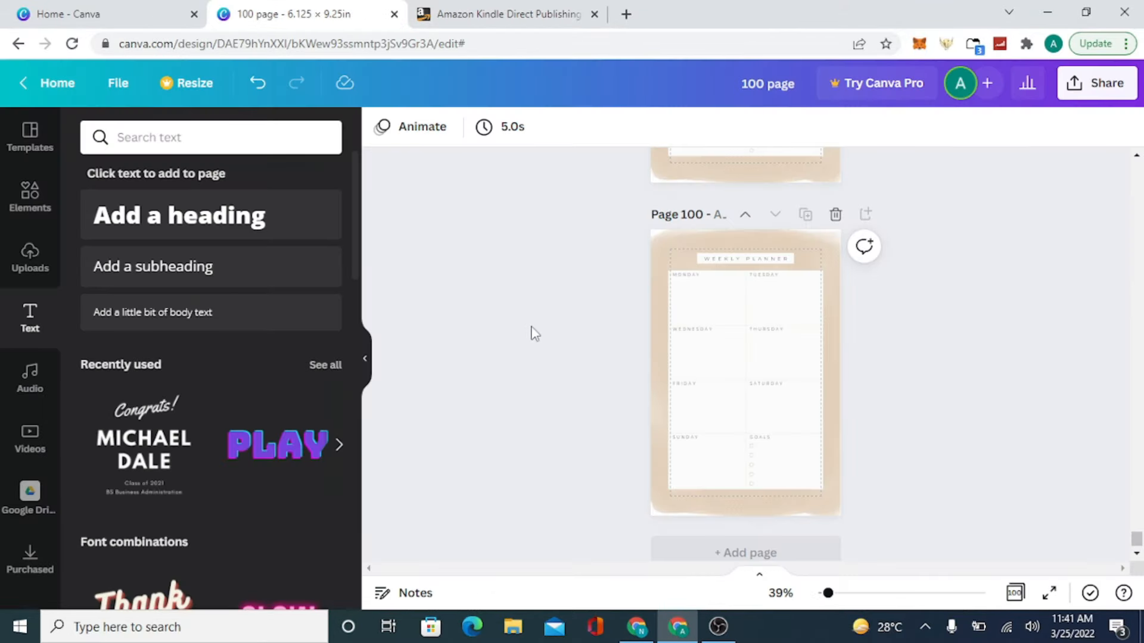